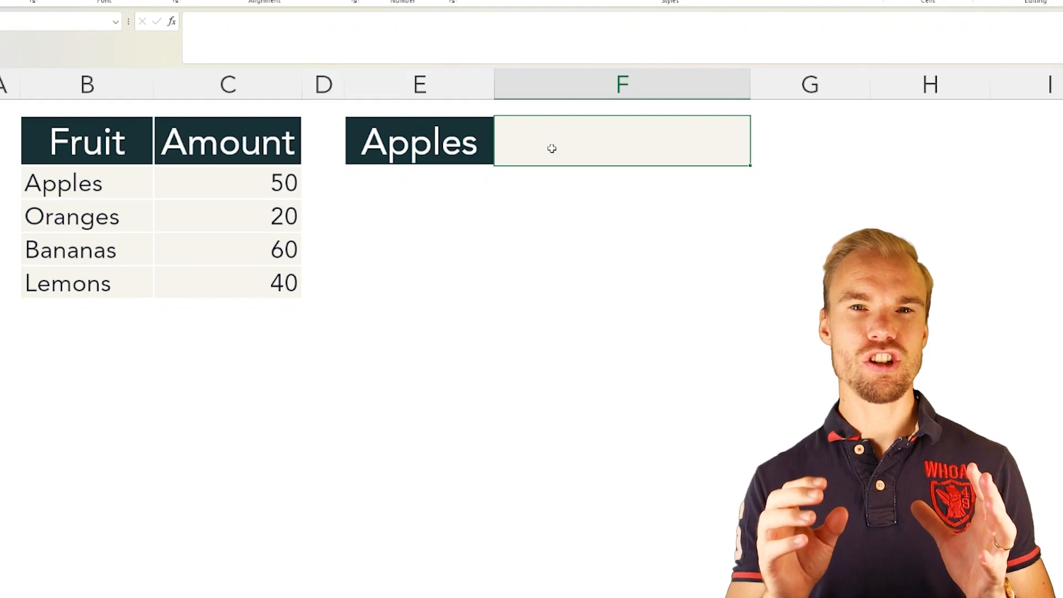
click(475, 143)
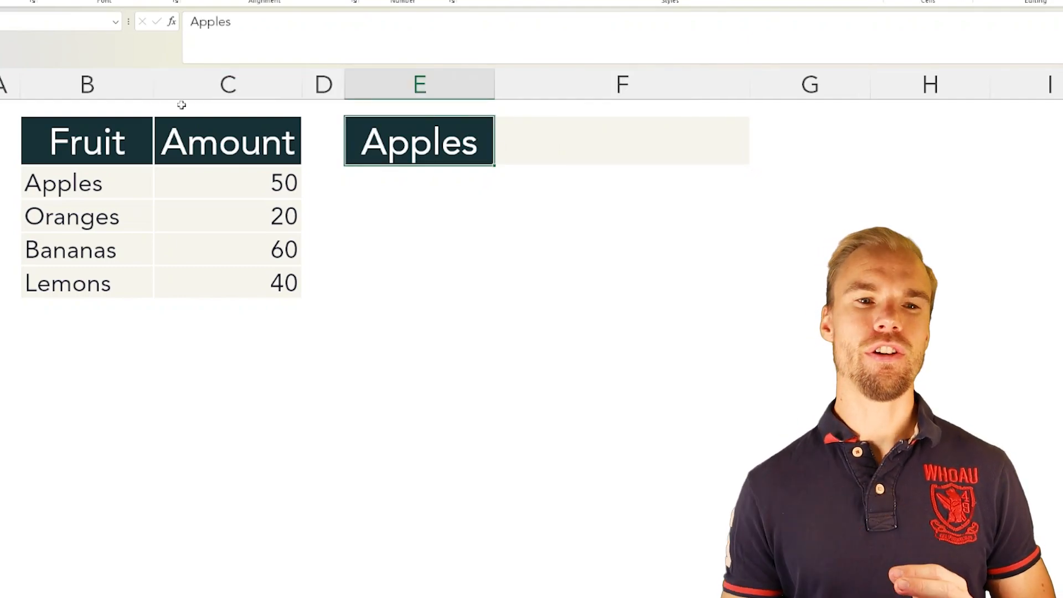
click(110, 73)
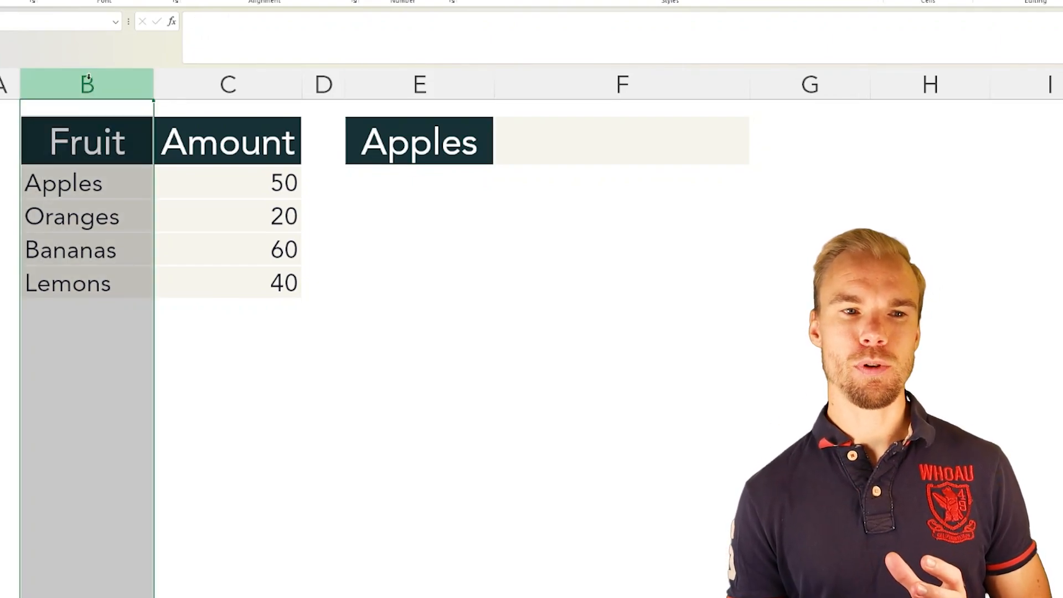
click(73, 181)
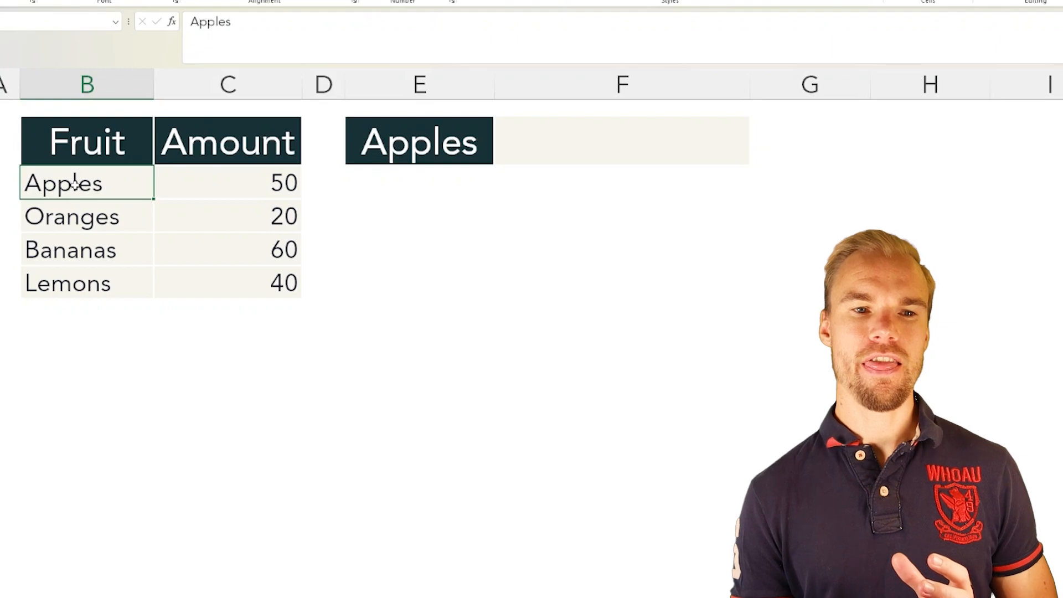
click(206, 170)
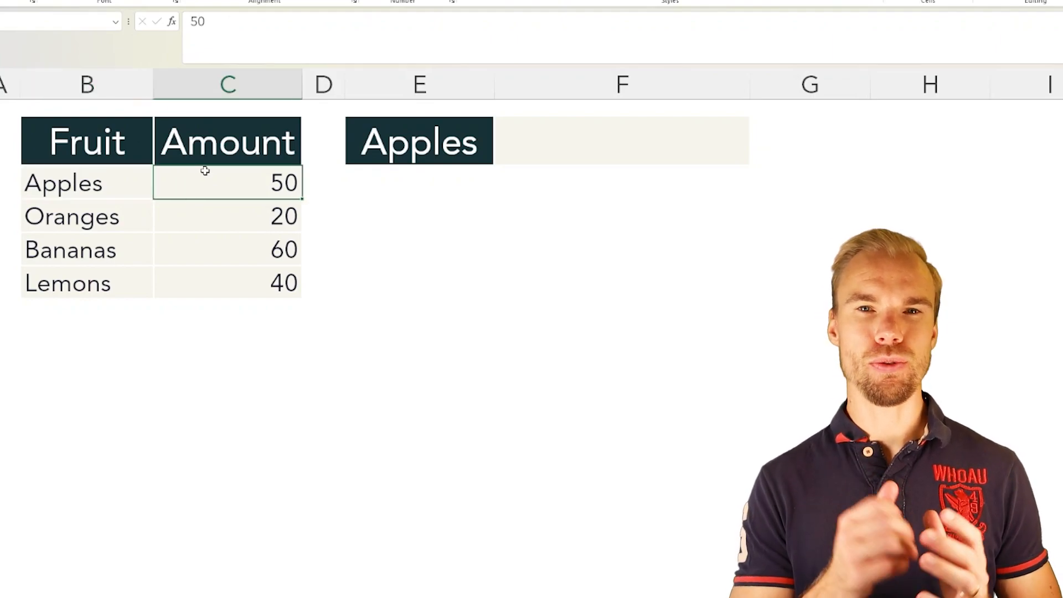
Start a VLOOKUP formula in F2 with E2 as the lookup value and columns B:C as the table array.
click(526, 146)
text(=vl)
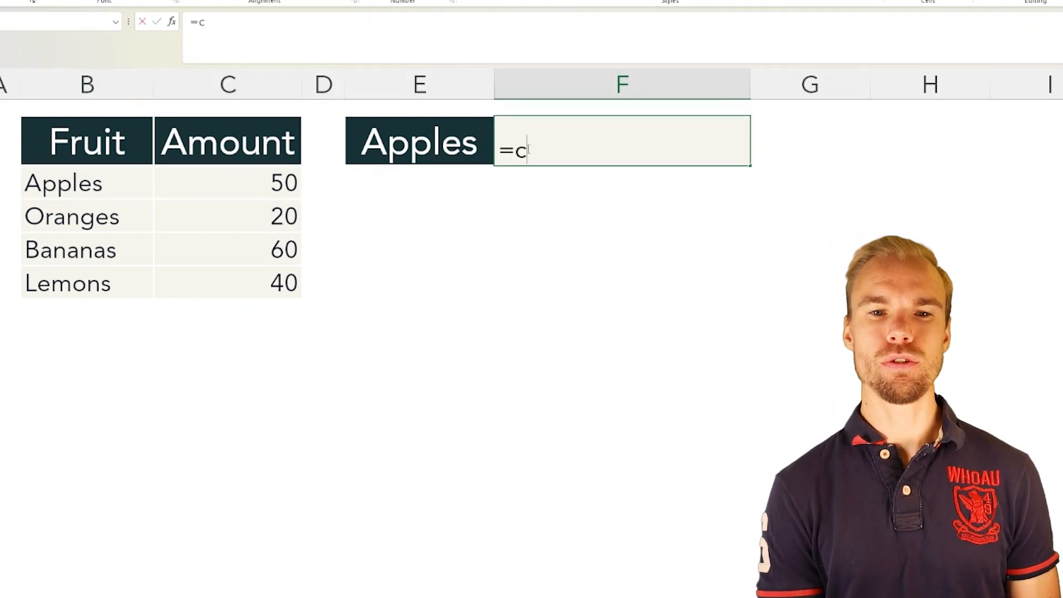
key(Tab)
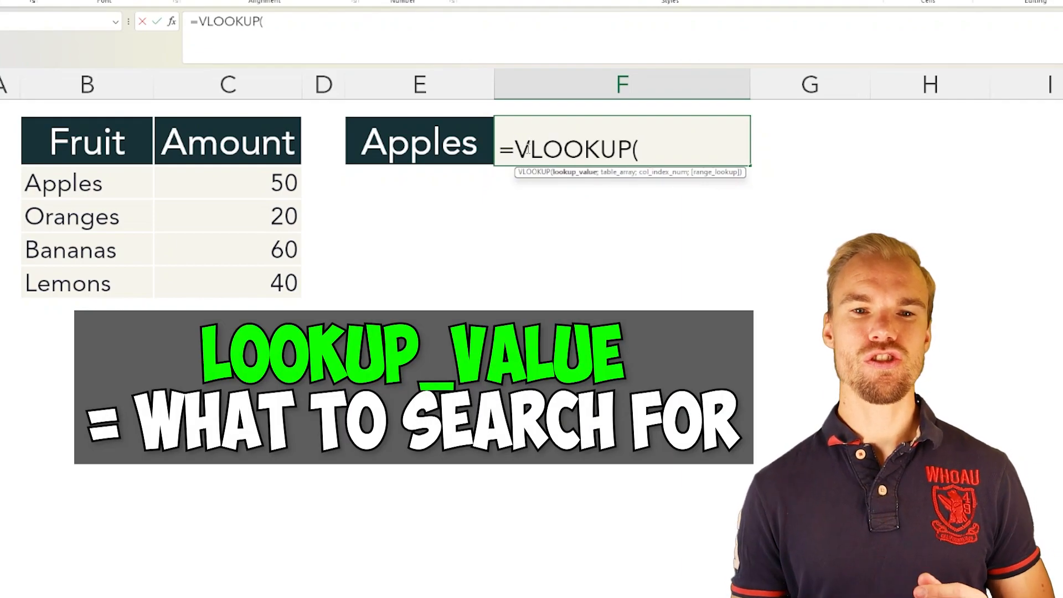
click(454, 157)
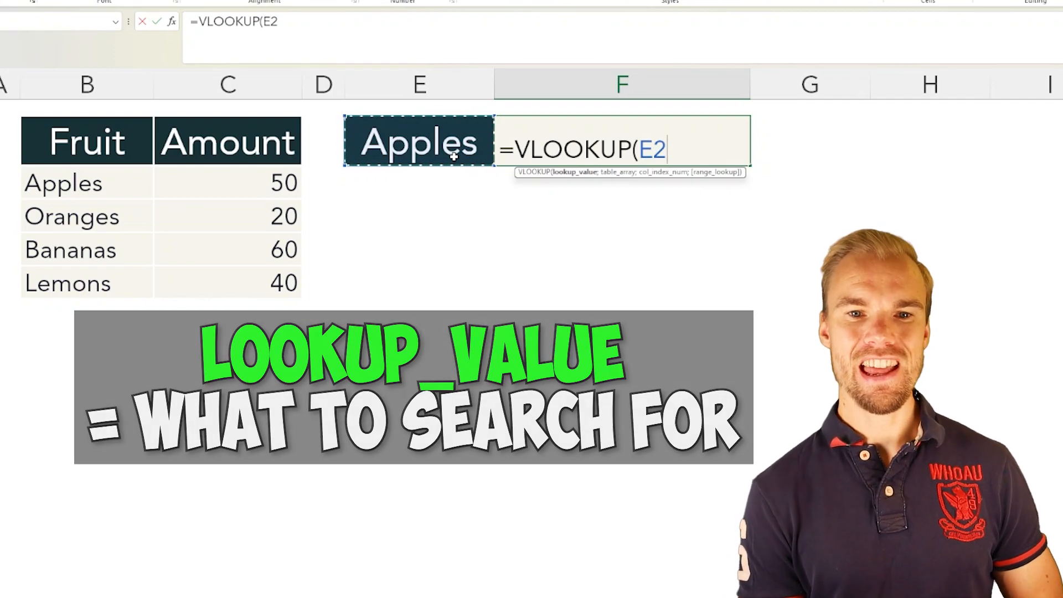
text(;)
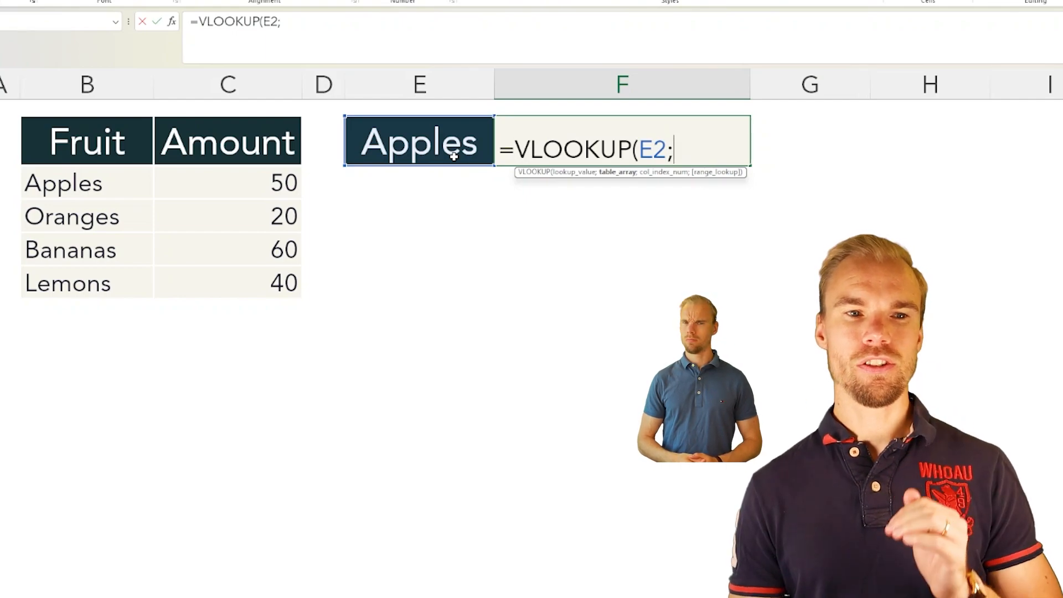
drag(145, 84, 208, 81)
text(;)
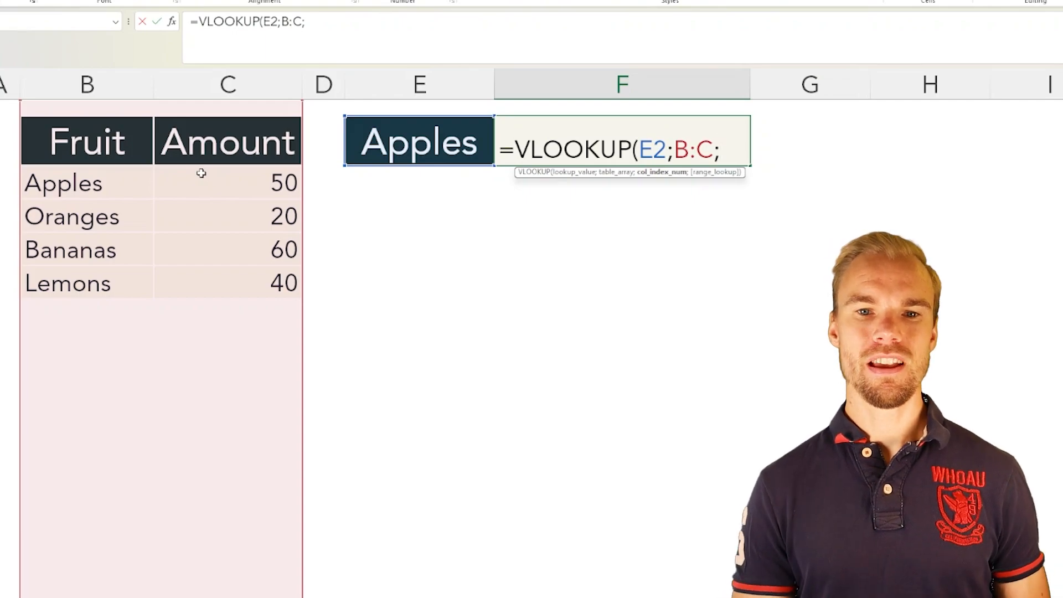
Complete the VLOOKUP formula in F2 with column index 2 and the exact match option FALSE.
text(2;)
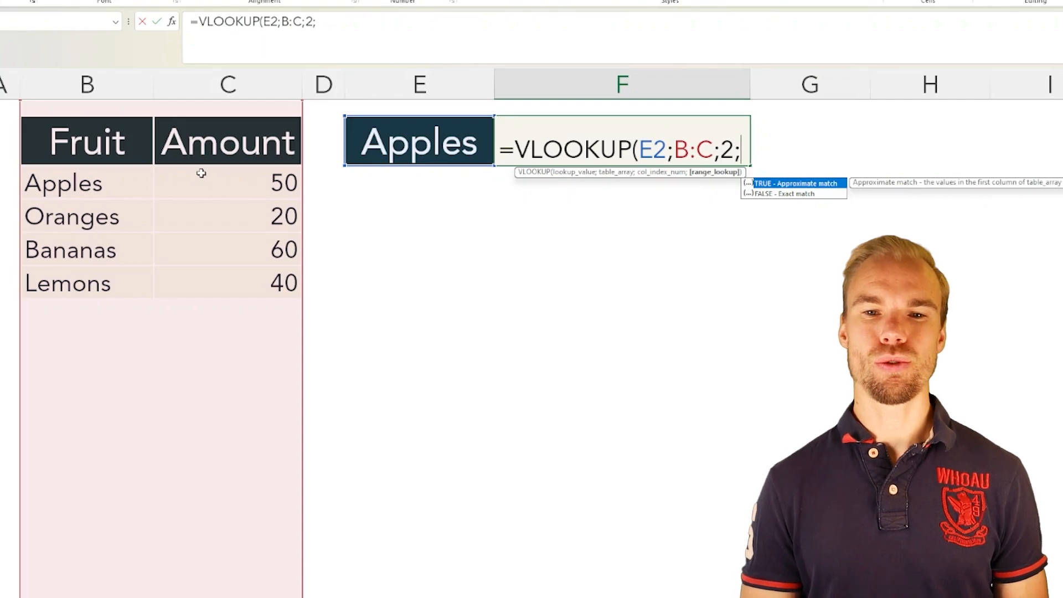
key(Down)
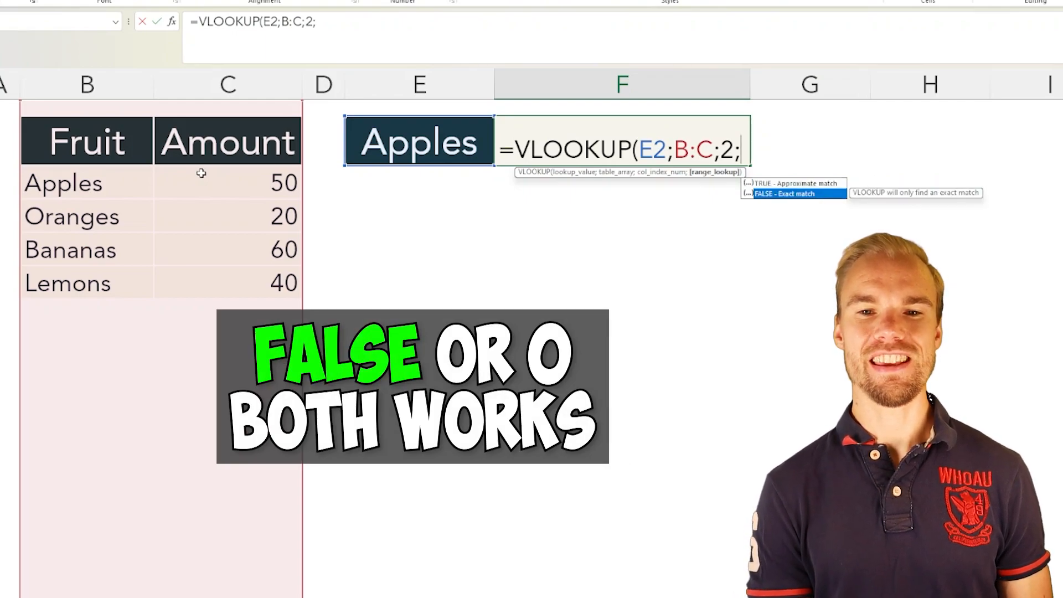
key(Tab)
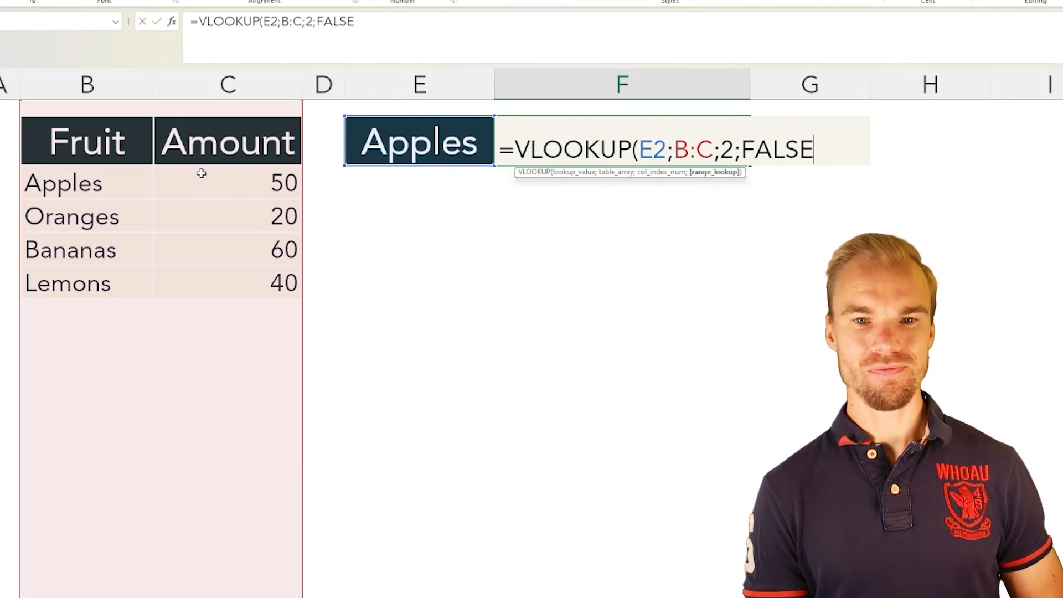
text())
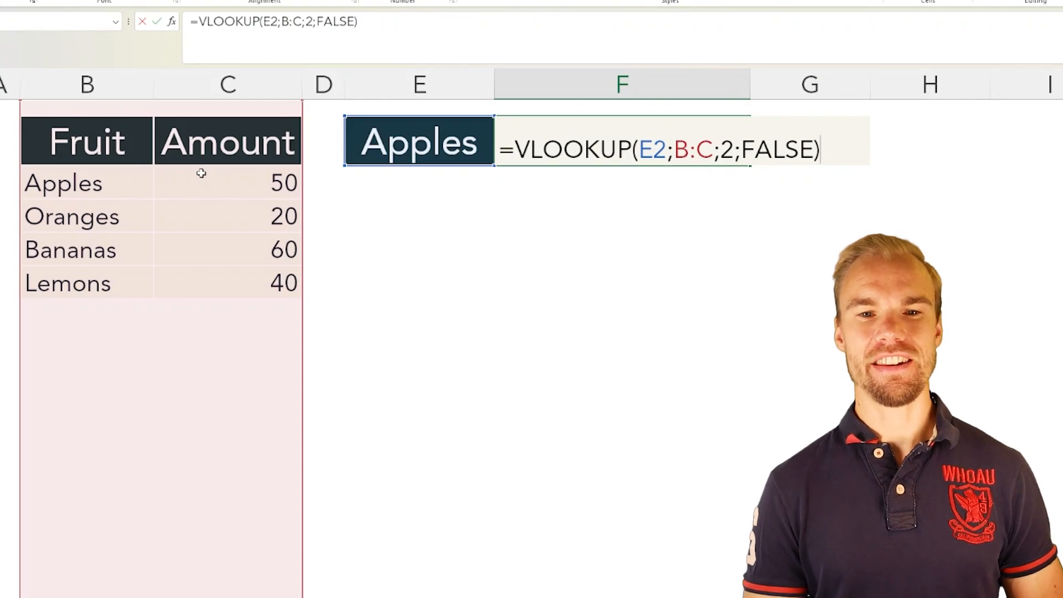
key(Return)
key(Up)
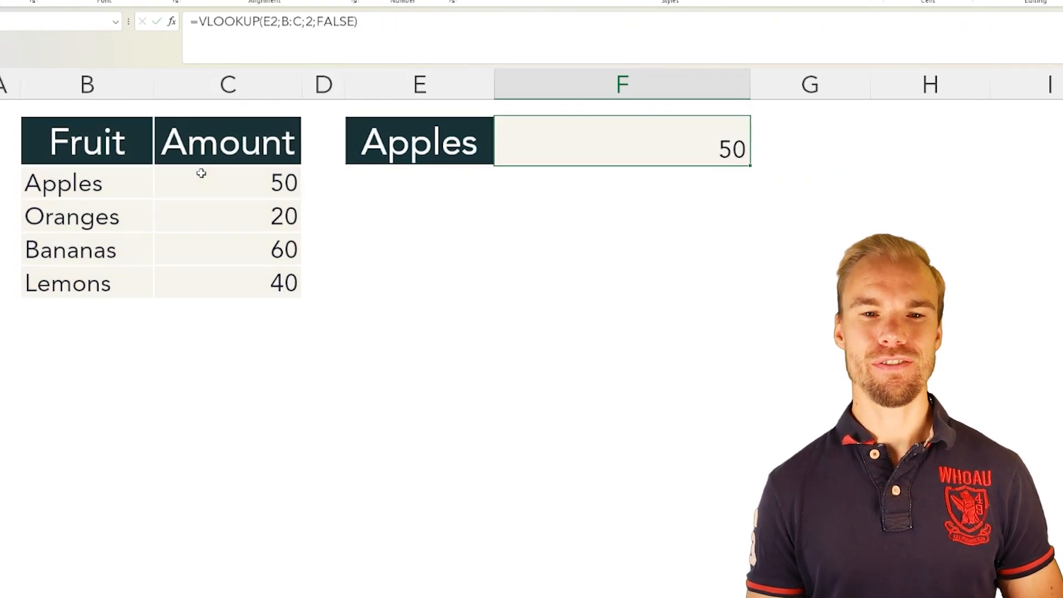
click(378, 131)
click(140, 222)
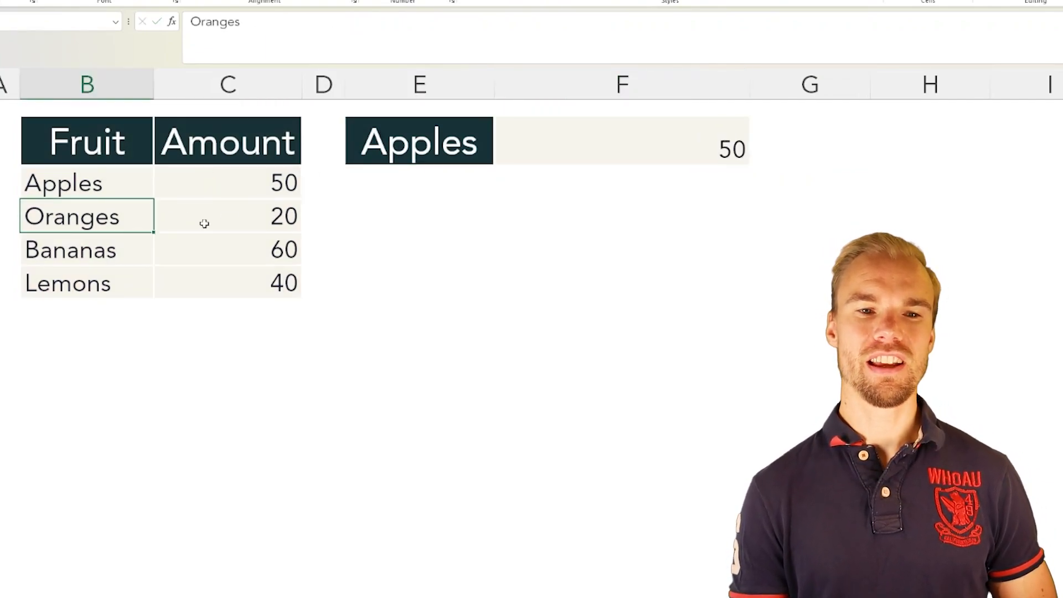
click(204, 223)
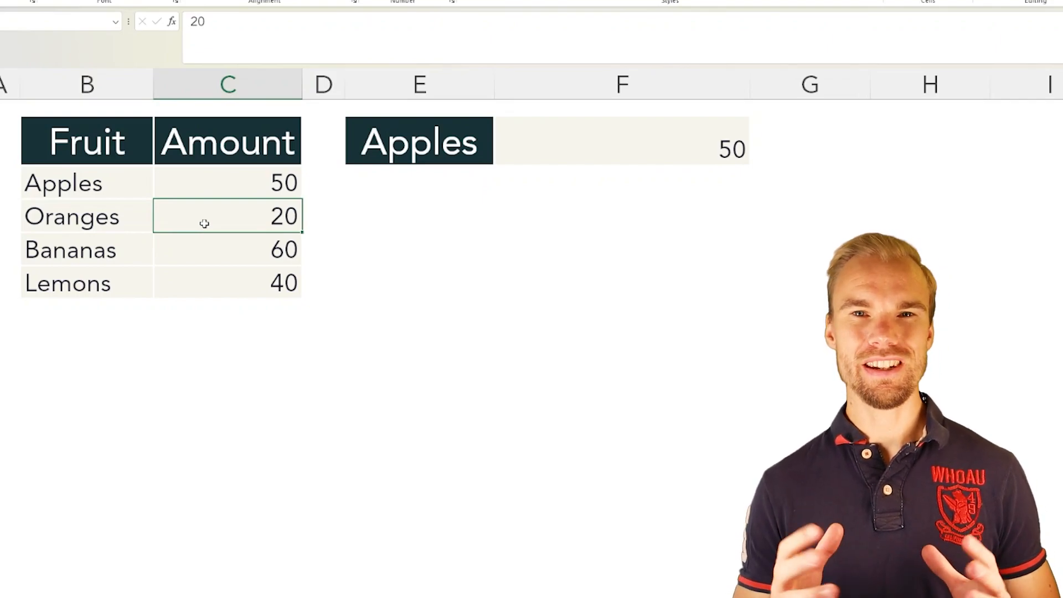
Wrap the VLOOKUP formula in F2 in IFERROR, with an empty string "" as the value if error.
click(589, 144)
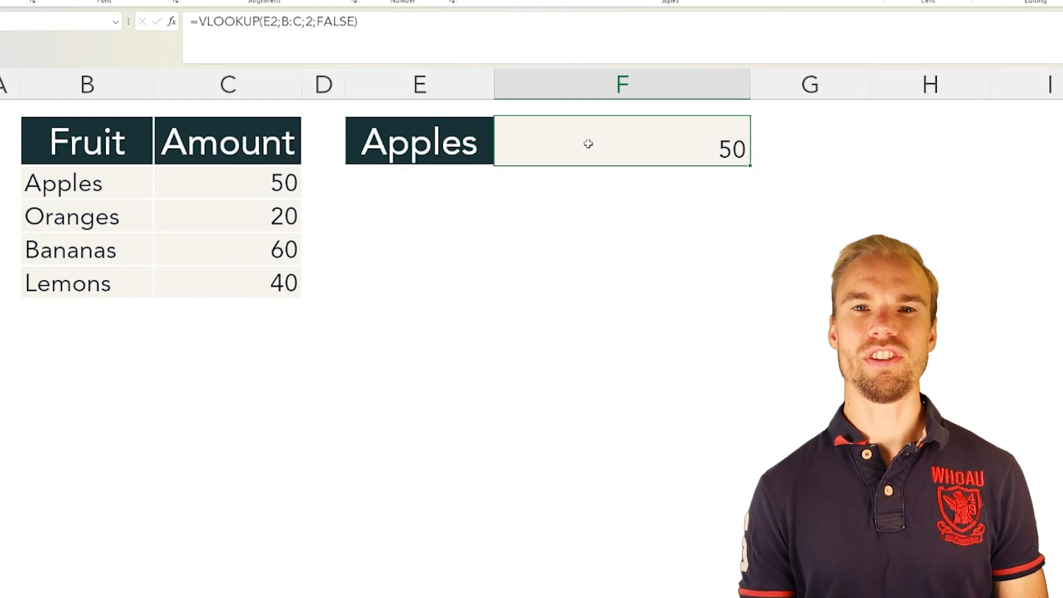
double_click(525, 146)
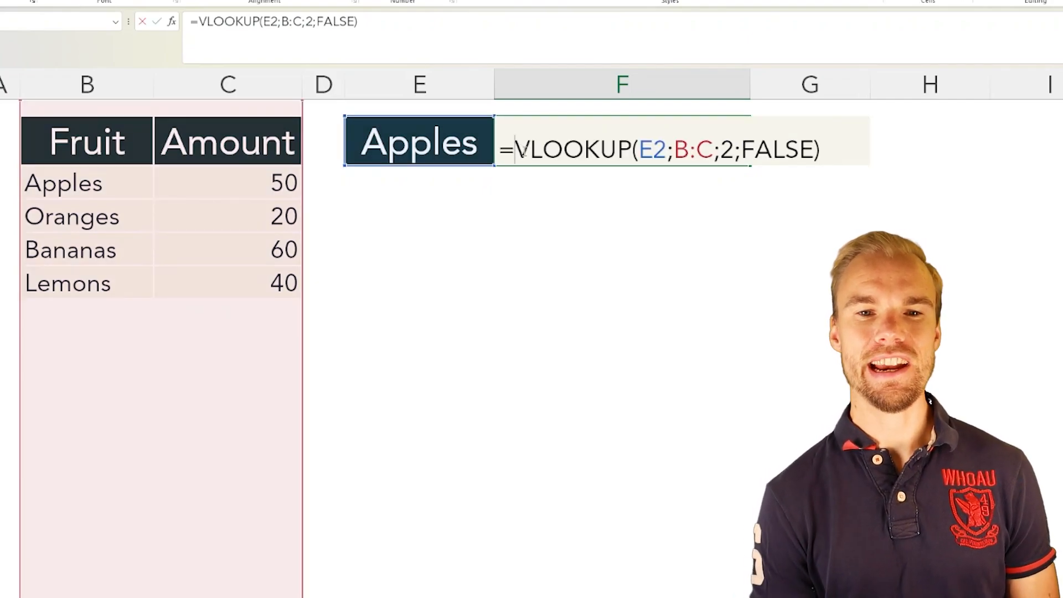
text(ife)
key(Tab)
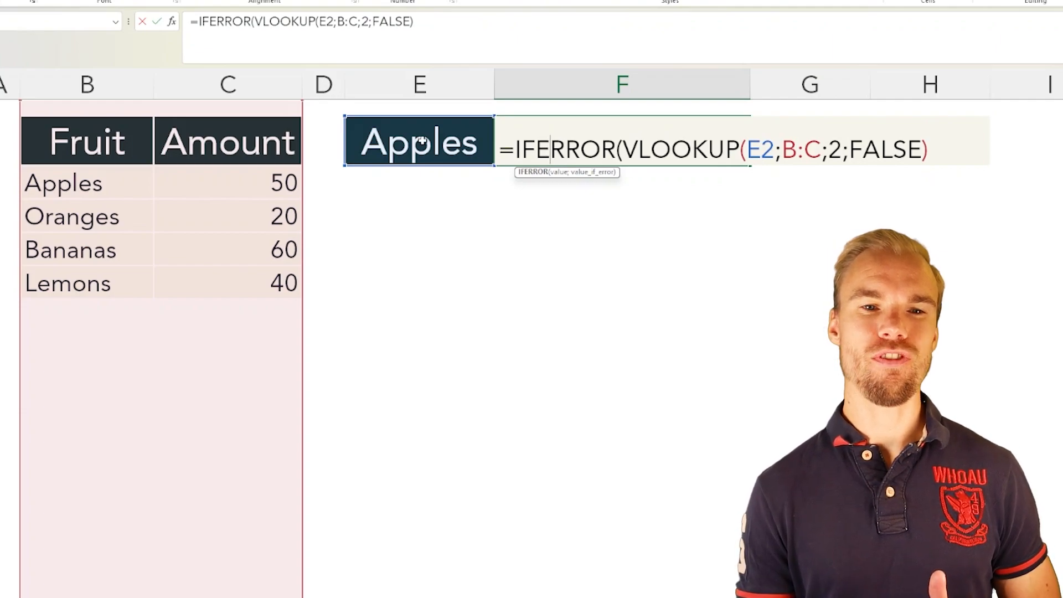
click(936, 148)
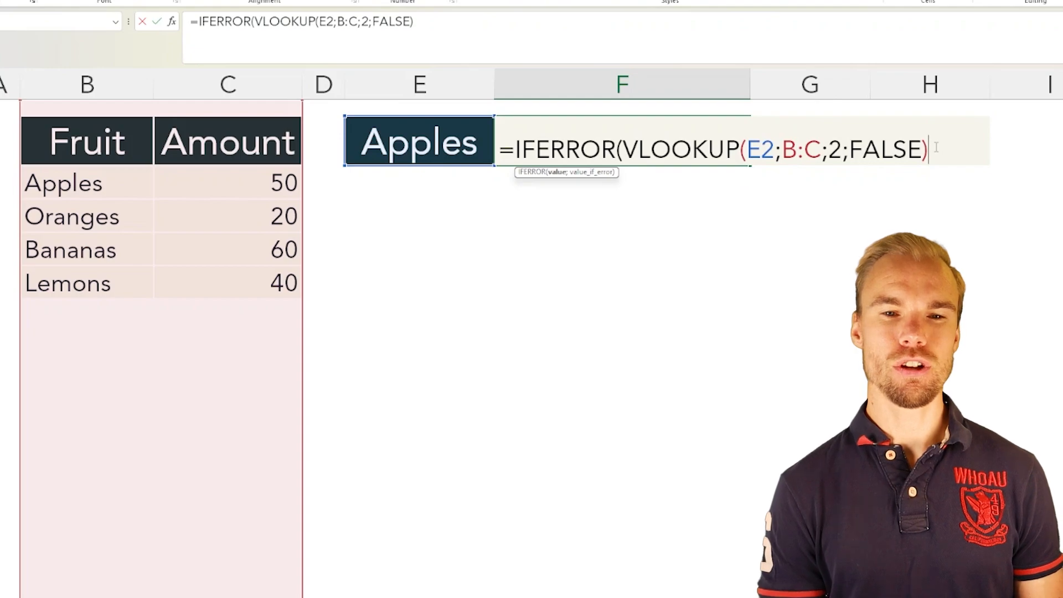
text(;)
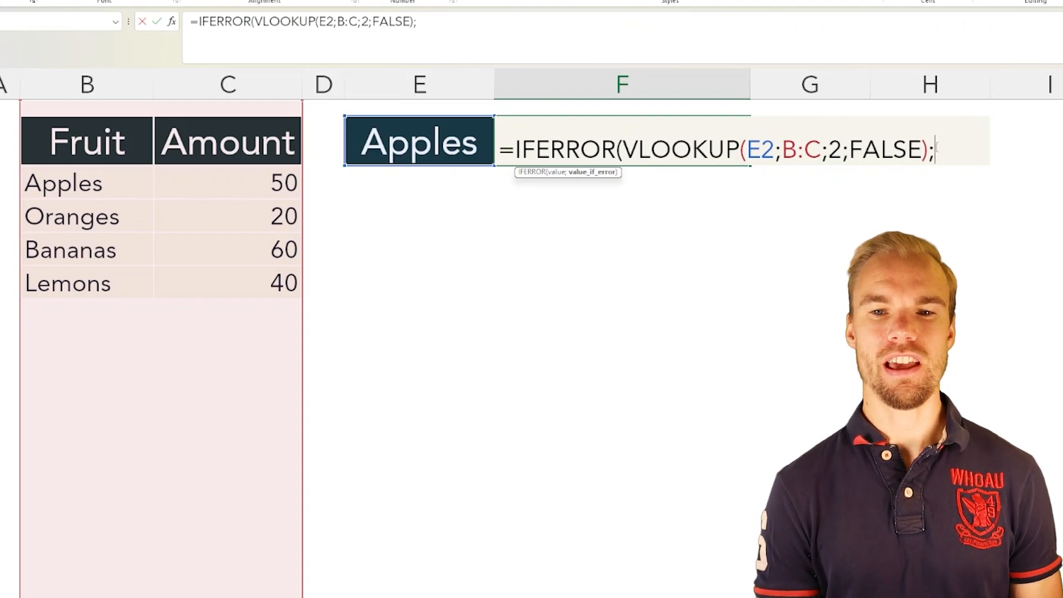
text(0)
key(BackSpace)
text(")
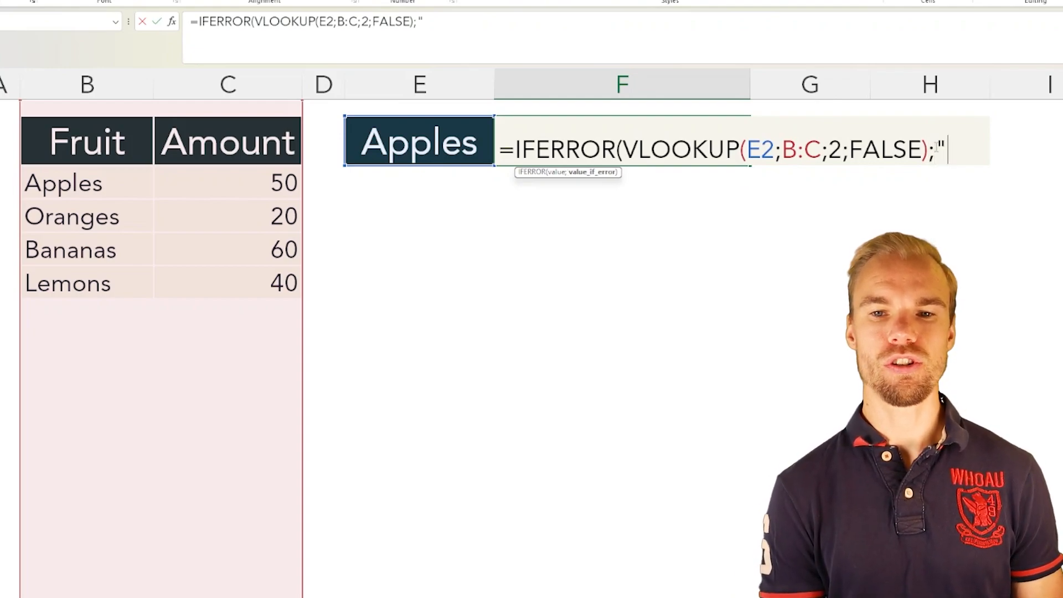
text( "))
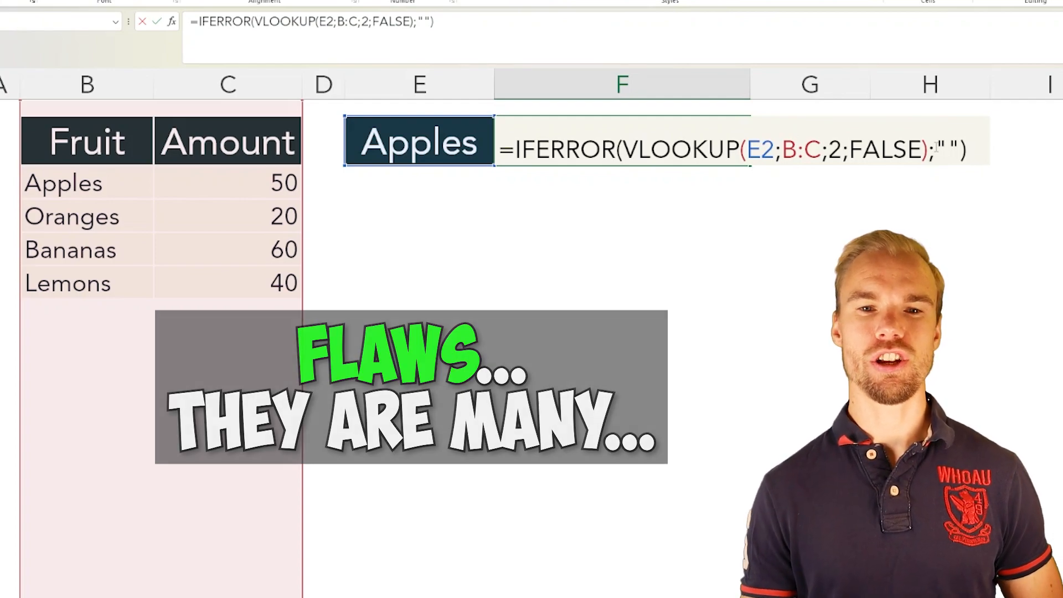
Review the IFERROR function and the column index argument in F2's formula, and leave cell editing.
drag(580, 150, 616, 150)
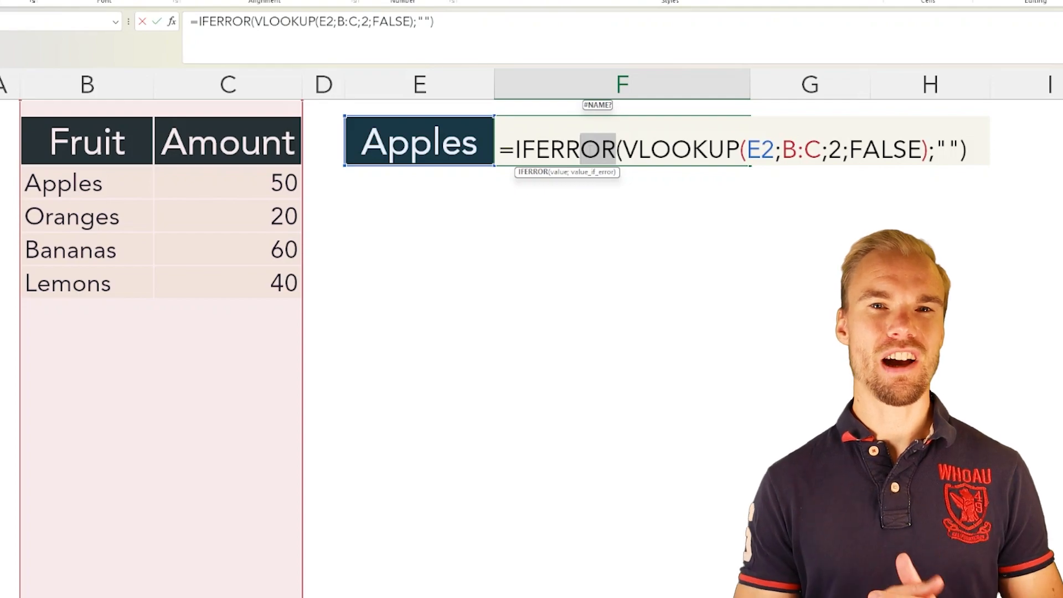
click(636, 127)
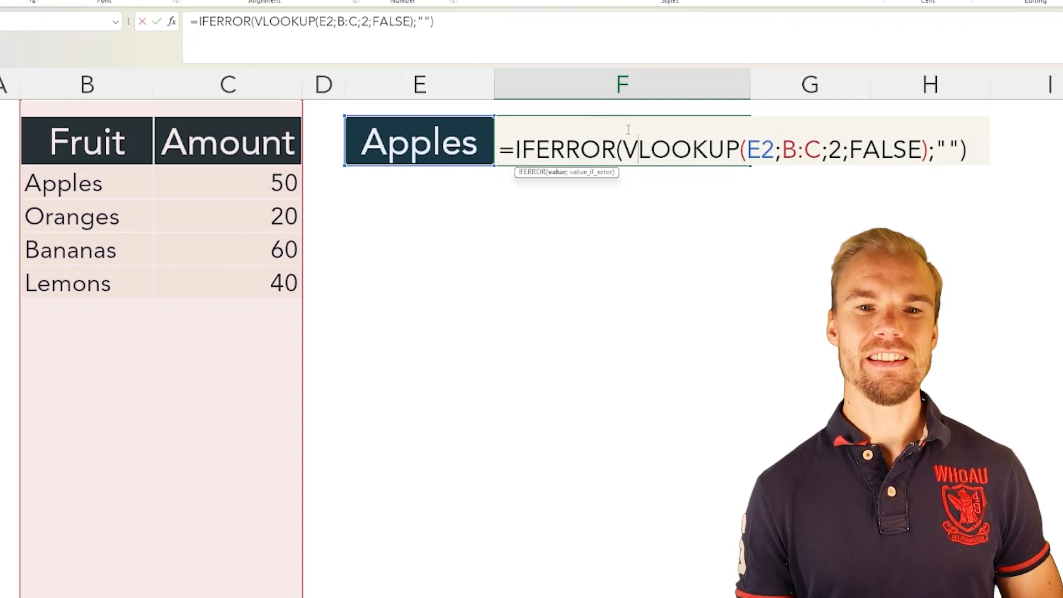
click(607, 142)
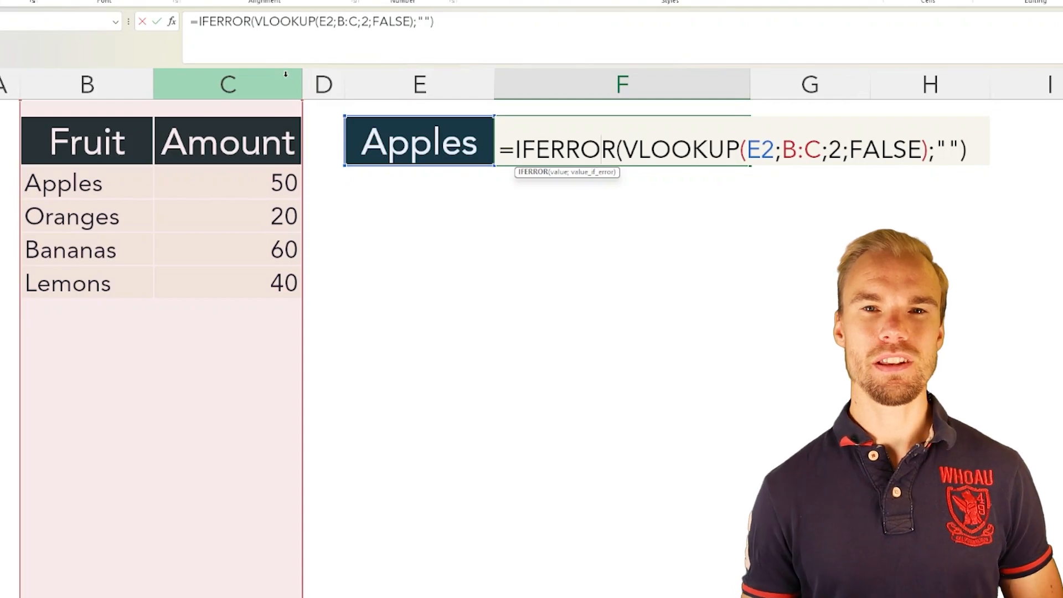
double_click(835, 149)
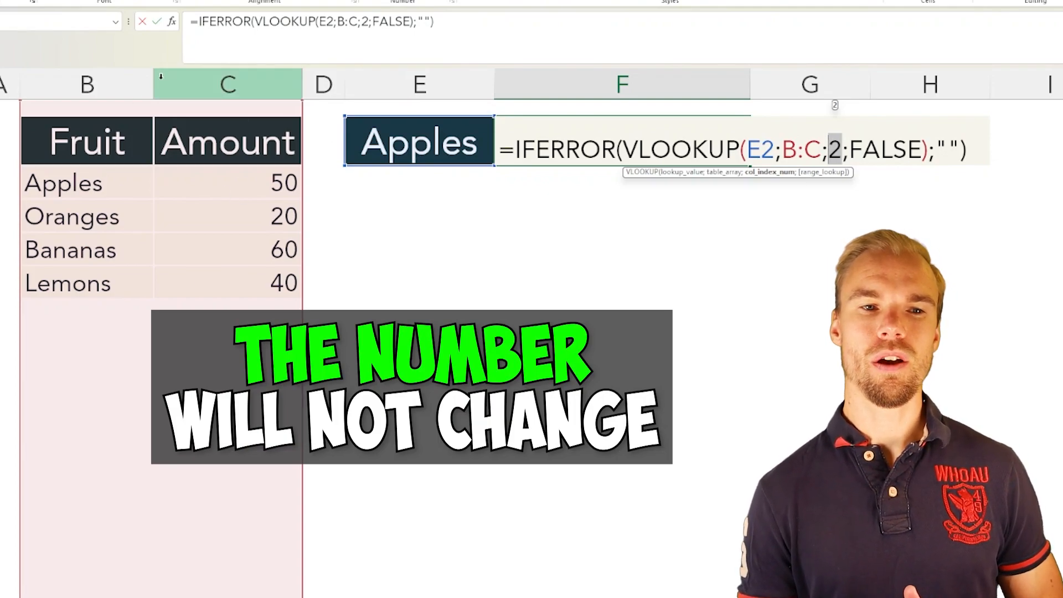
key(Escape)
Insert a blank column between the Fruit and Amount columns.
click(229, 86)
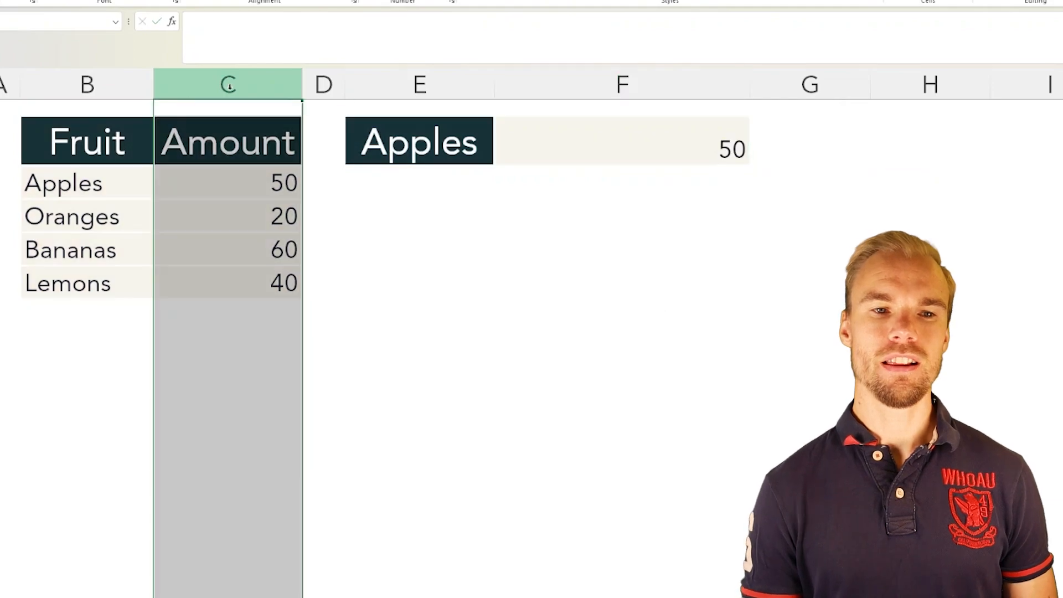
key(ctrl+plus)
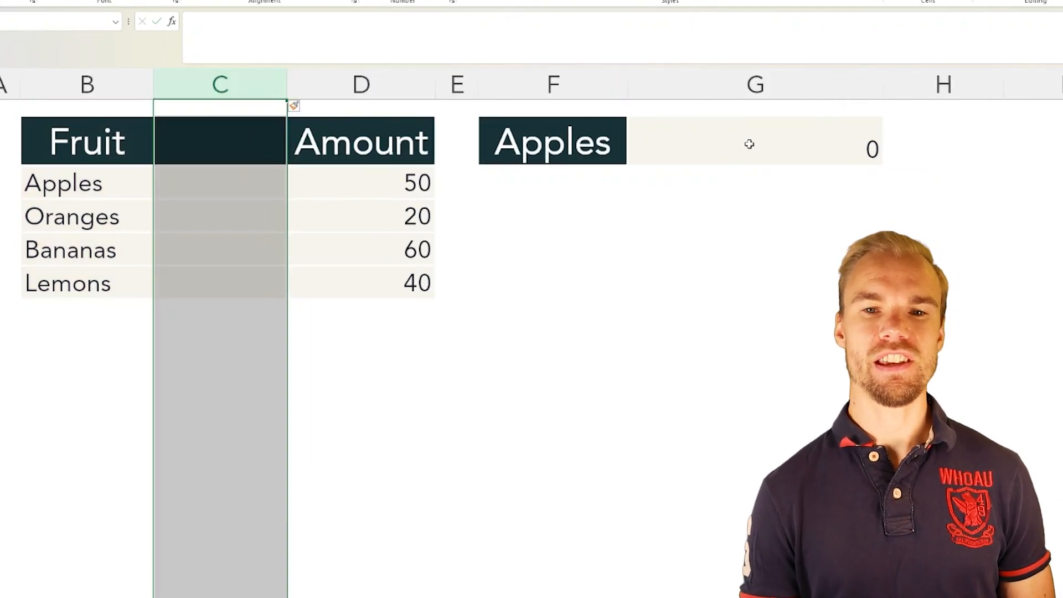
click(760, 140)
click(219, 185)
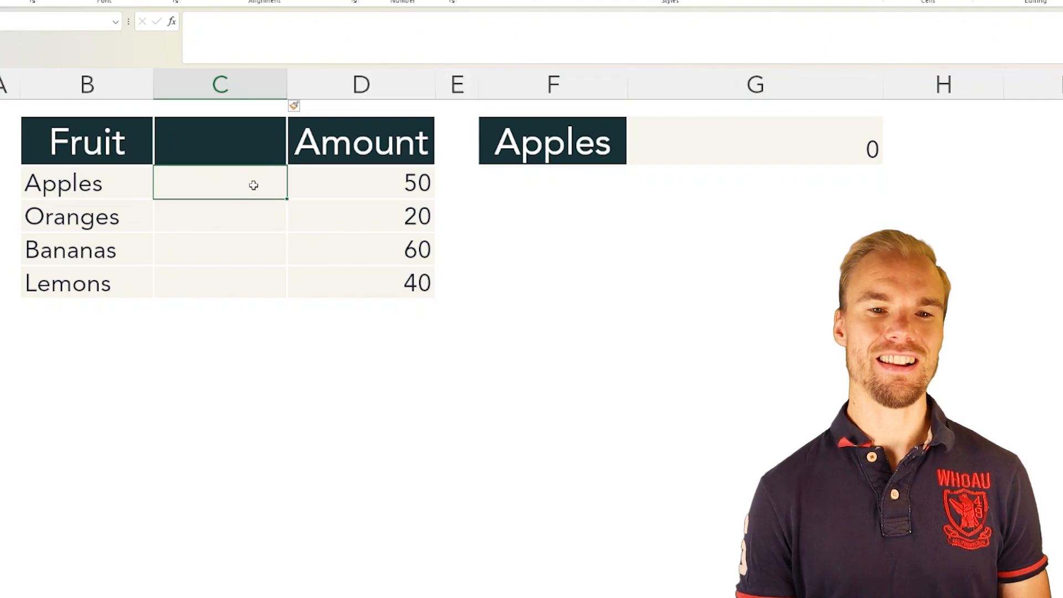
Review the arguments of the IFERROR and VLOOKUP formula in G2, and leave cell editing.
double_click(663, 159)
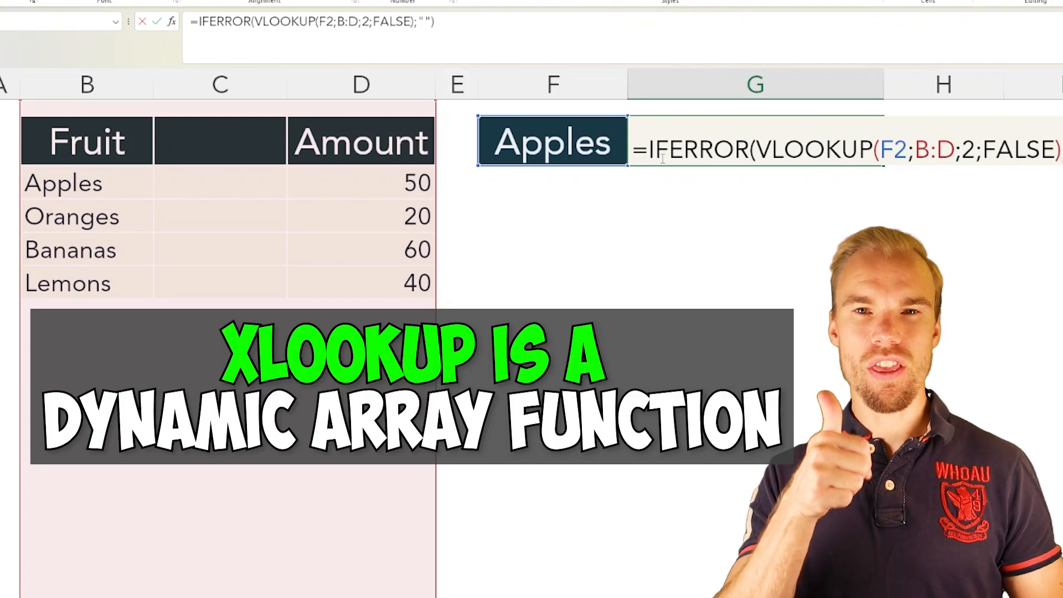
click(1016, 155)
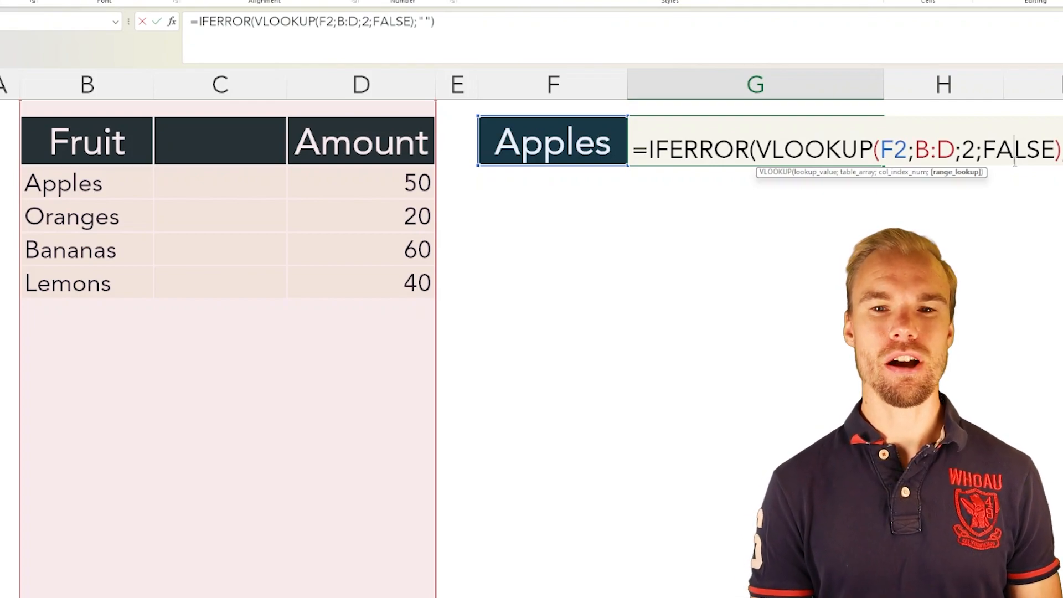
key(Escape)
Start an XLOOKUP formula in G2 in place of the VLOOKUP, with F2 as the lookup value.
text(=xl)
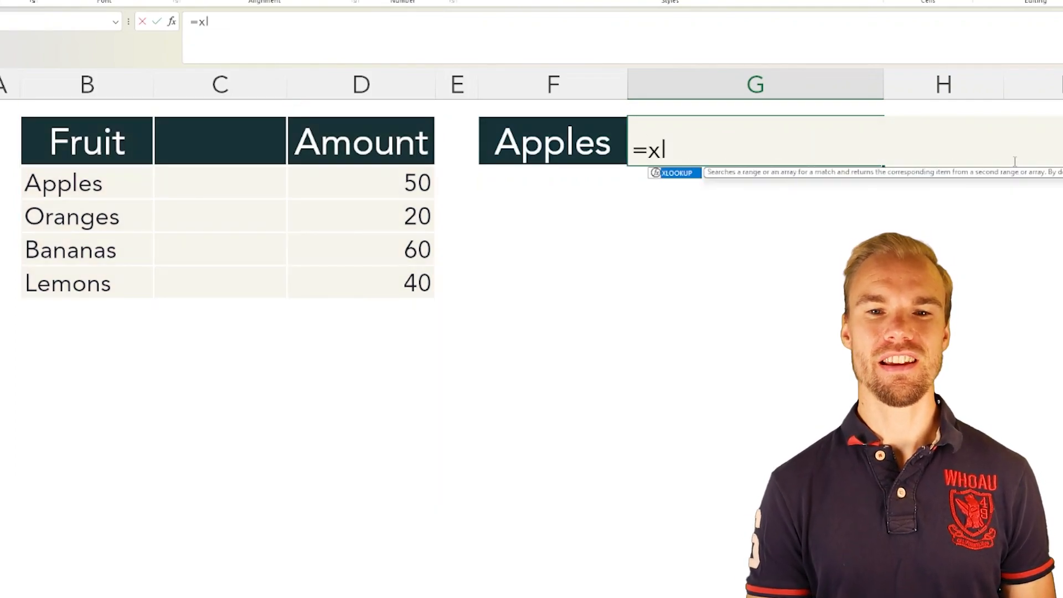
key(Tab)
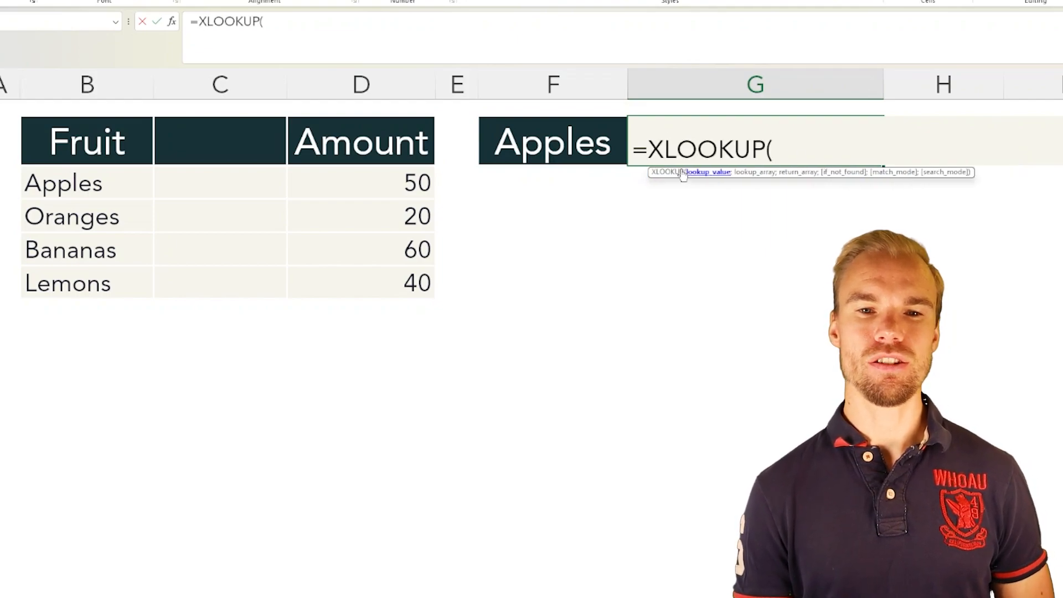
click(566, 146)
text(;)
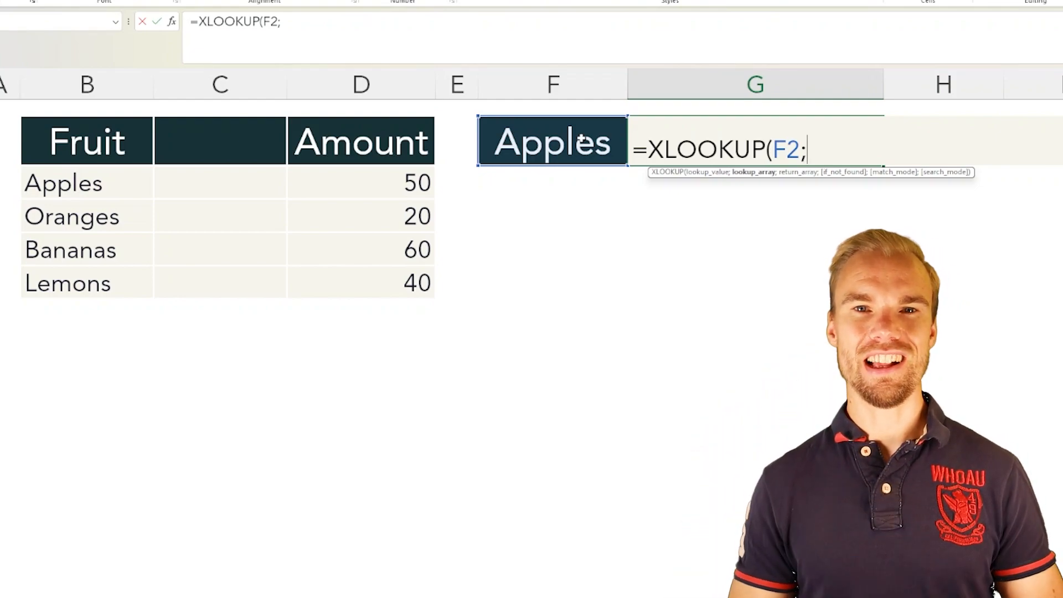
Try the whole column B as the lookup array of the XLOOKUP formula.
click(121, 69)
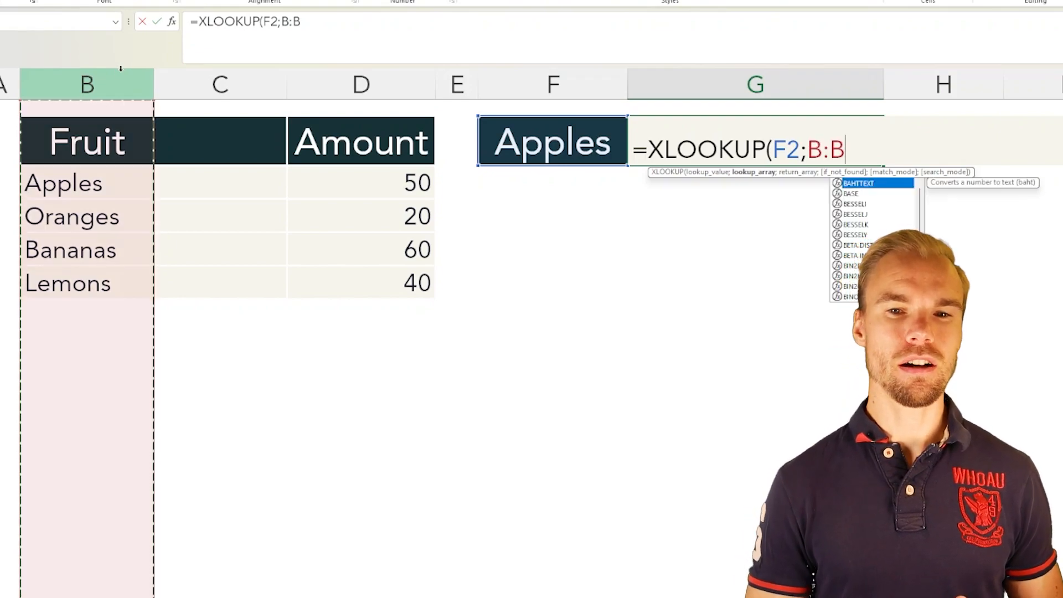
text(;)
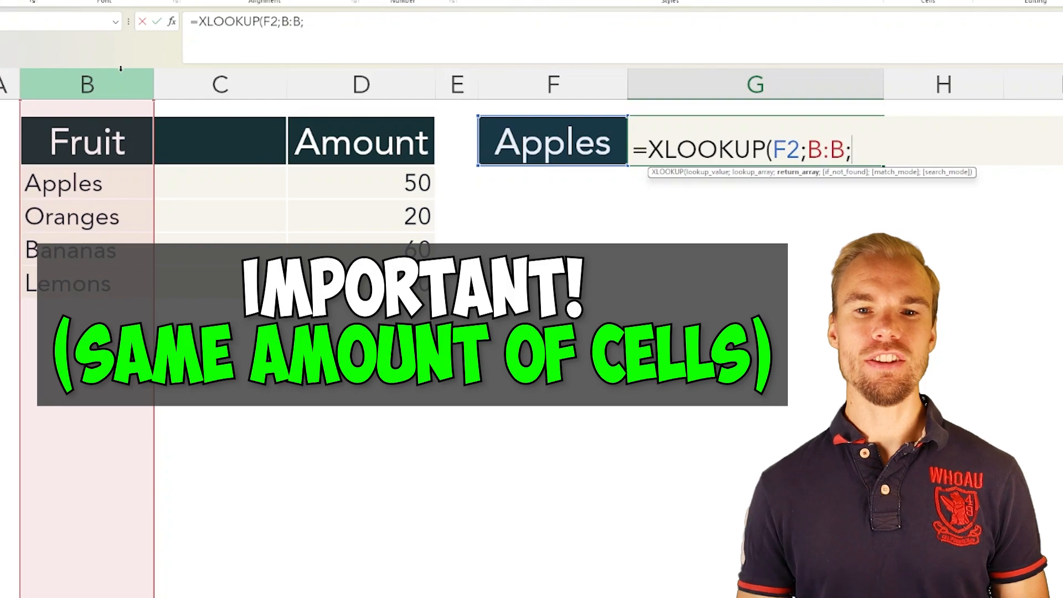
key(BackSpace)
key(BackSpace)
key(BackSpace)
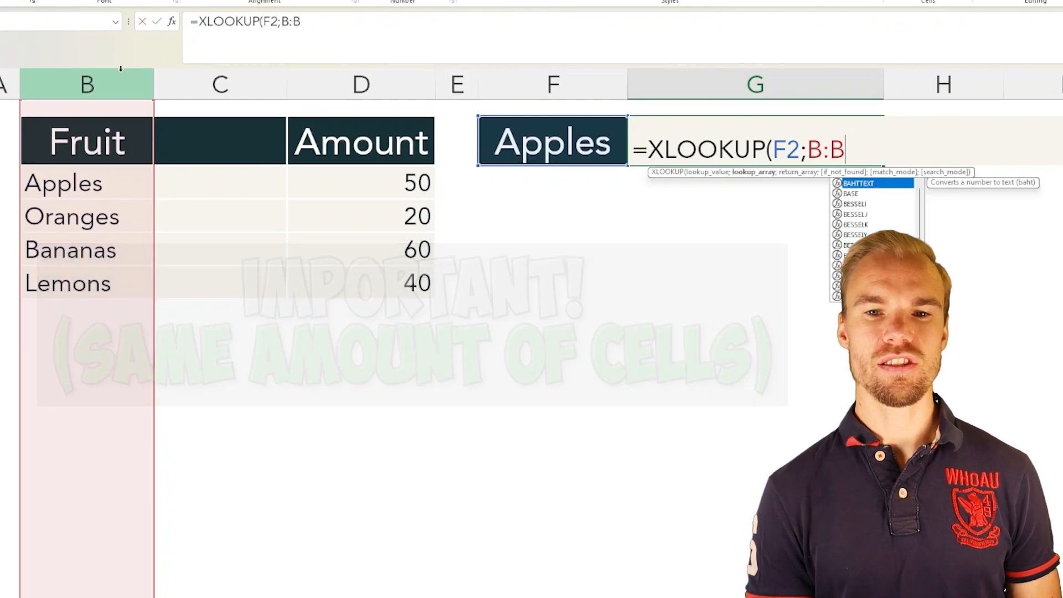
Complete the XLOOKUP formula with B3:B6 as the lookup array and D3:D6 as the return array.
drag(78, 183, 87, 276)
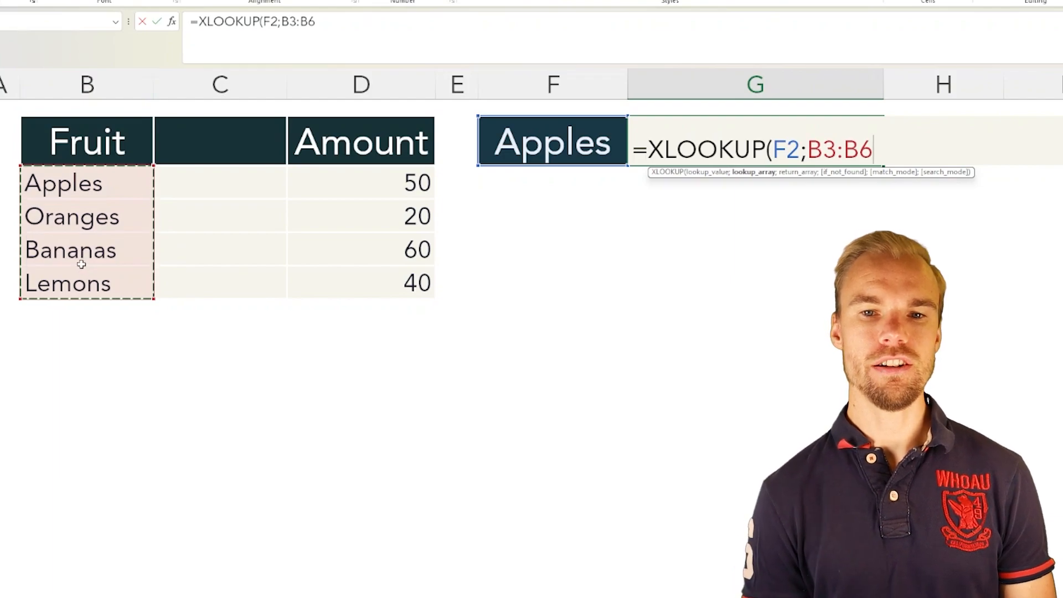
text(;)
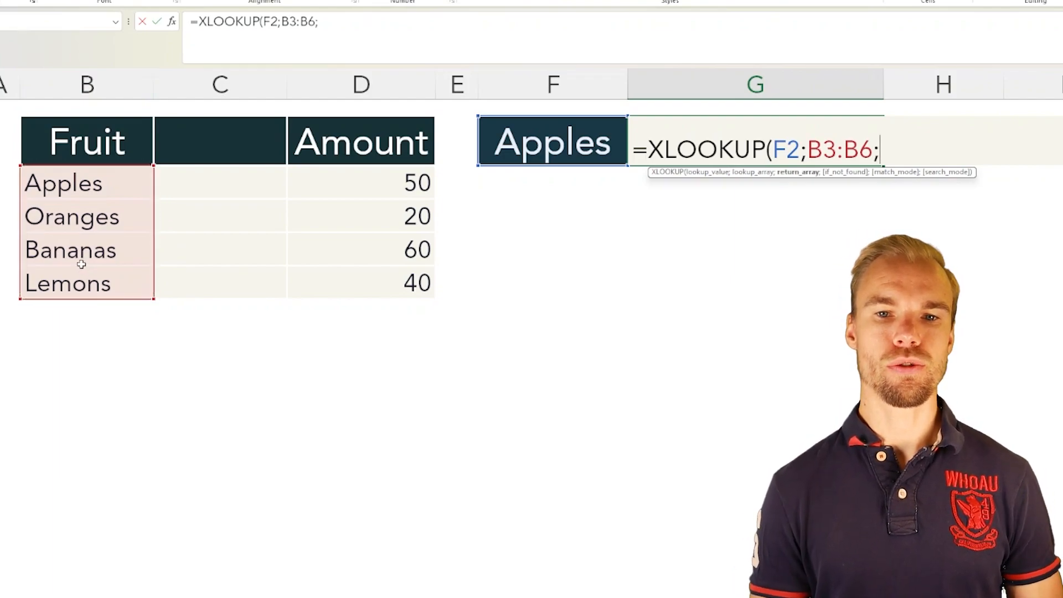
drag(329, 177, 335, 273)
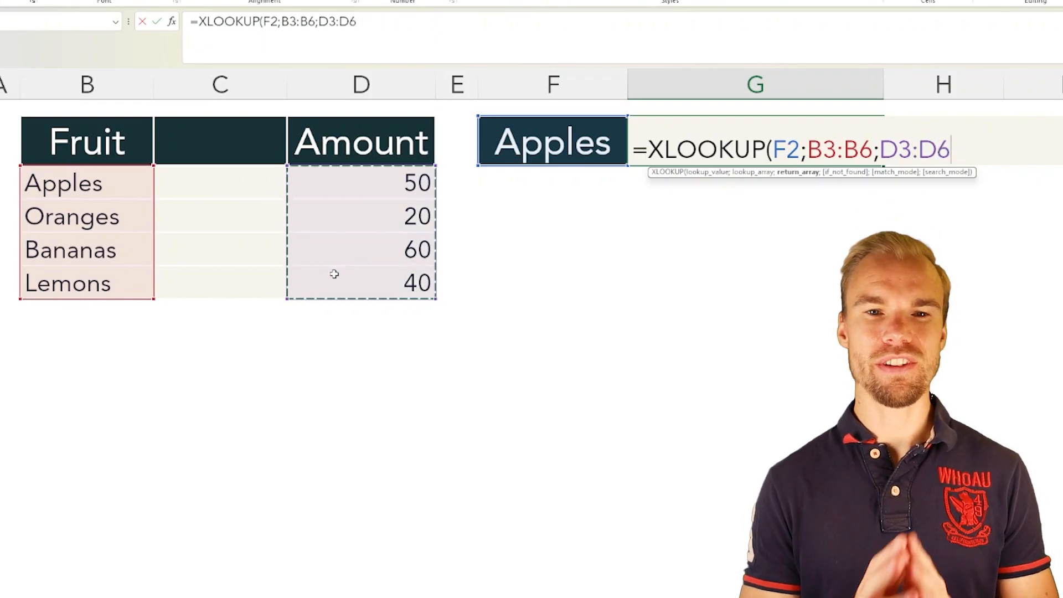
drag(355, 178, 474, 275)
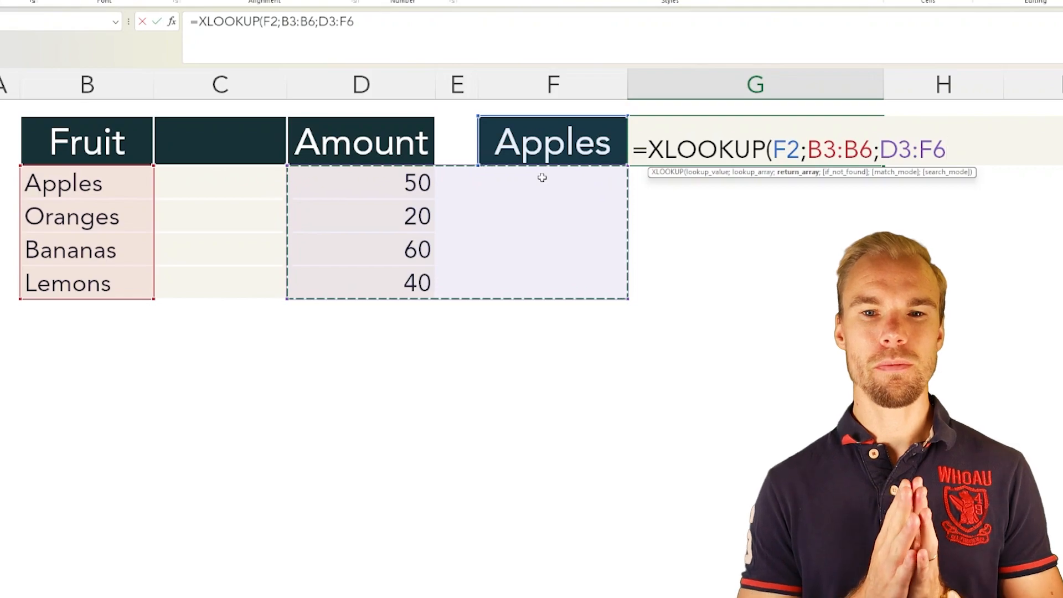
drag(413, 182, 406, 282)
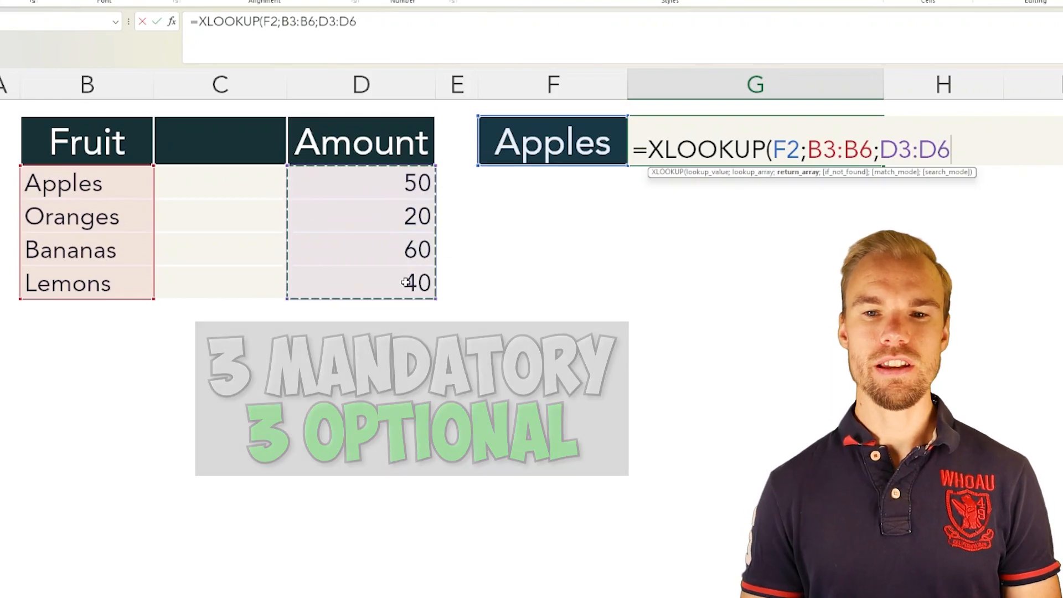
text())
key(Return)
key(Up)
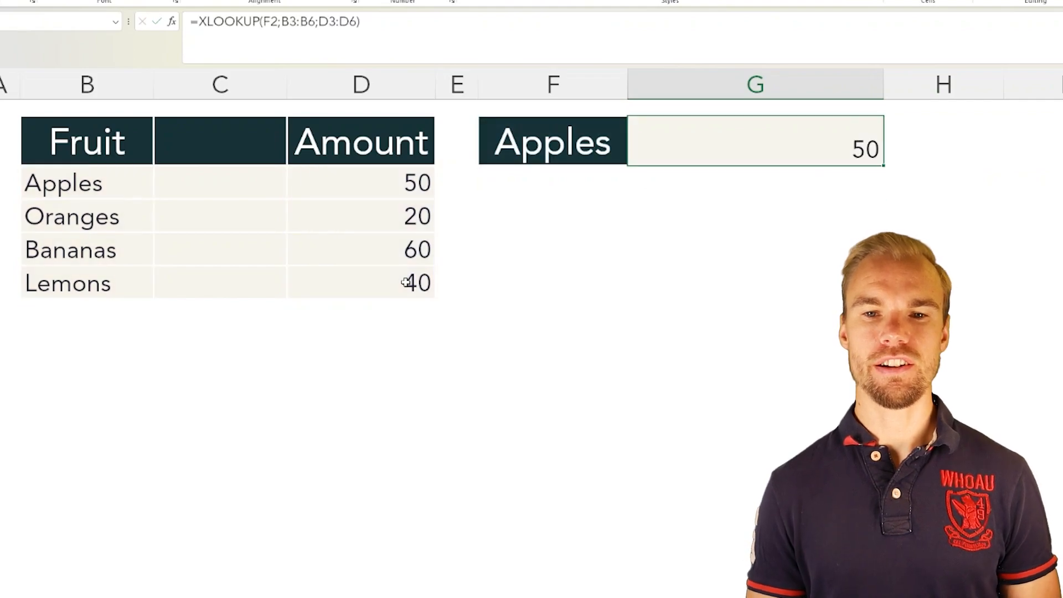
Extend the XLOOKUP formula in G2 with 0 as the if_not_found argument and continue to the match mode argument.
key(F2)
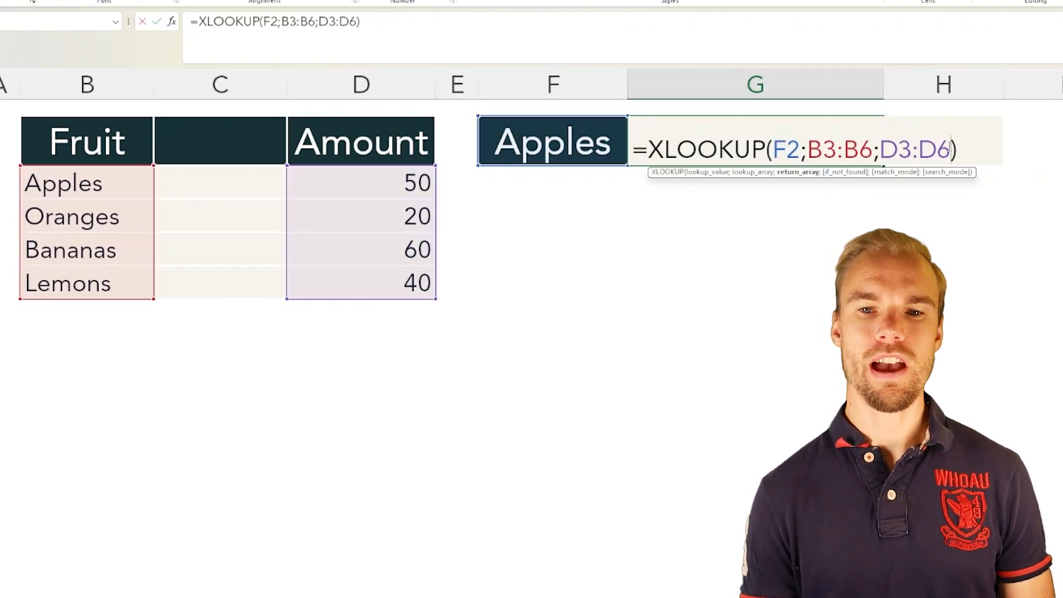
text(;)
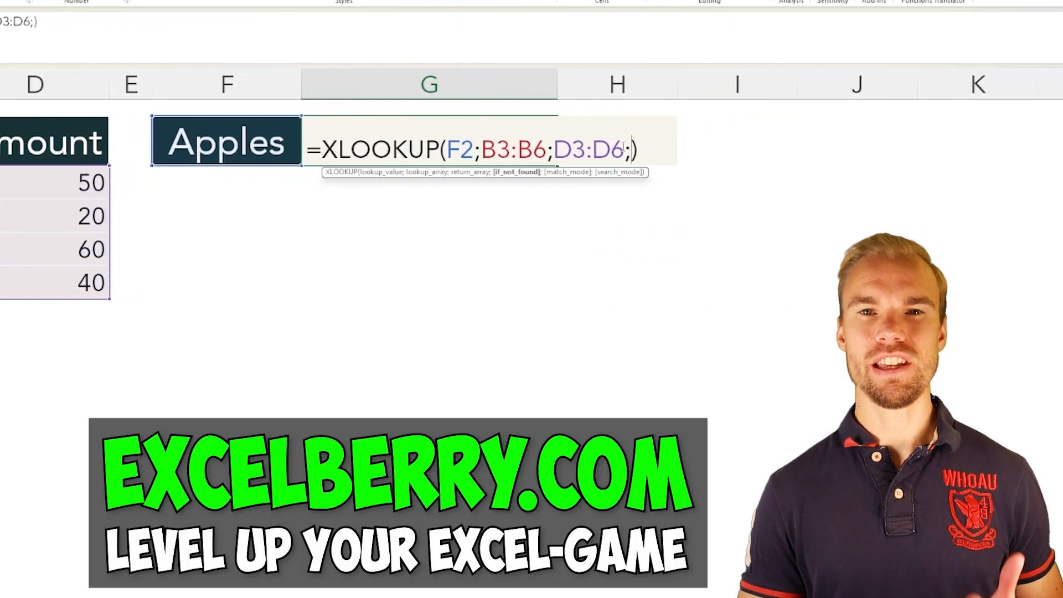
text(0)
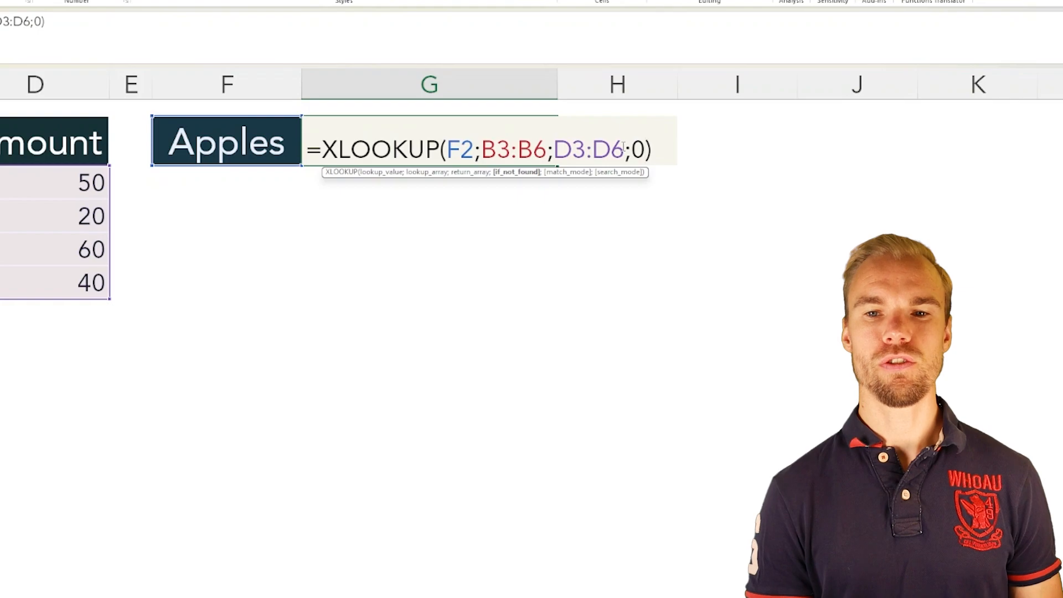
text(;)
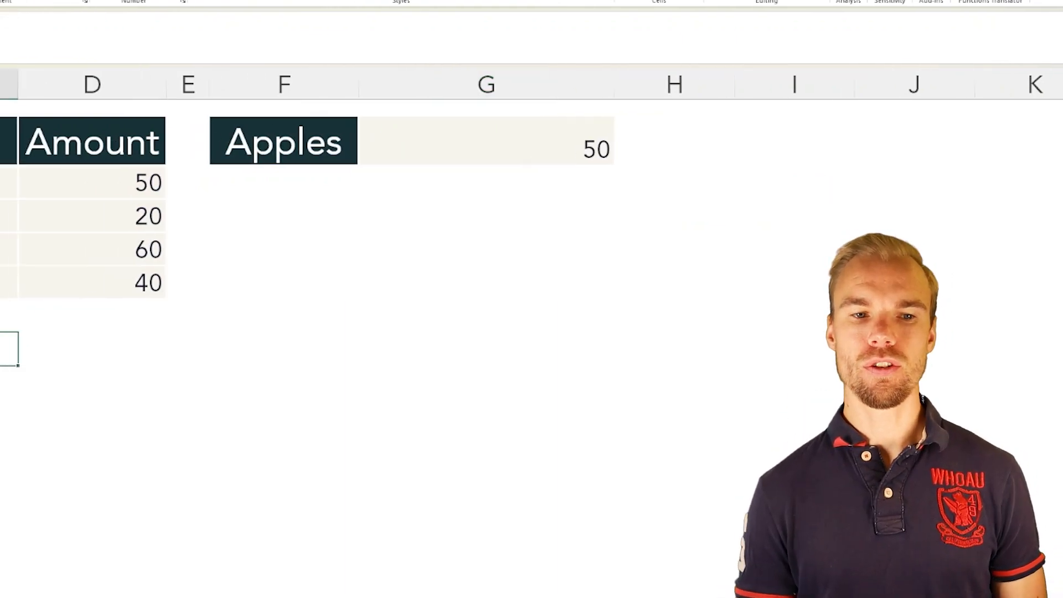
Enter the example labels a, b and c in C8:C10, below the fruit table.
text(a)
key(Return)
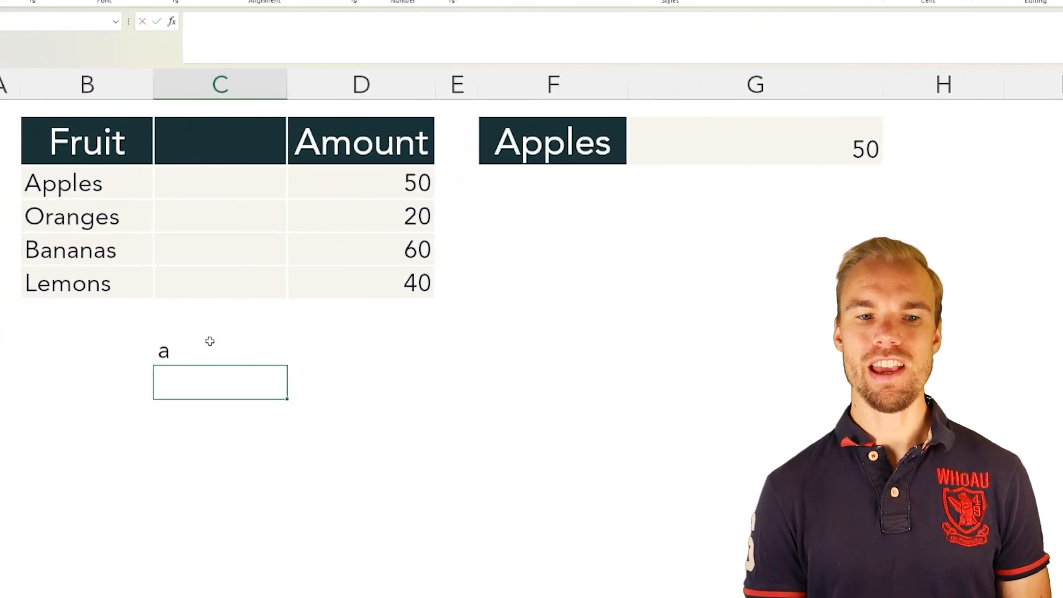
text(b)
key(Return)
text(c)
key(Right)
Enter the values 90, 70 and 50 in D8:D10 beside the labels a, b and c.
key(Right)
key(Up)
key(Up)
key(Left)
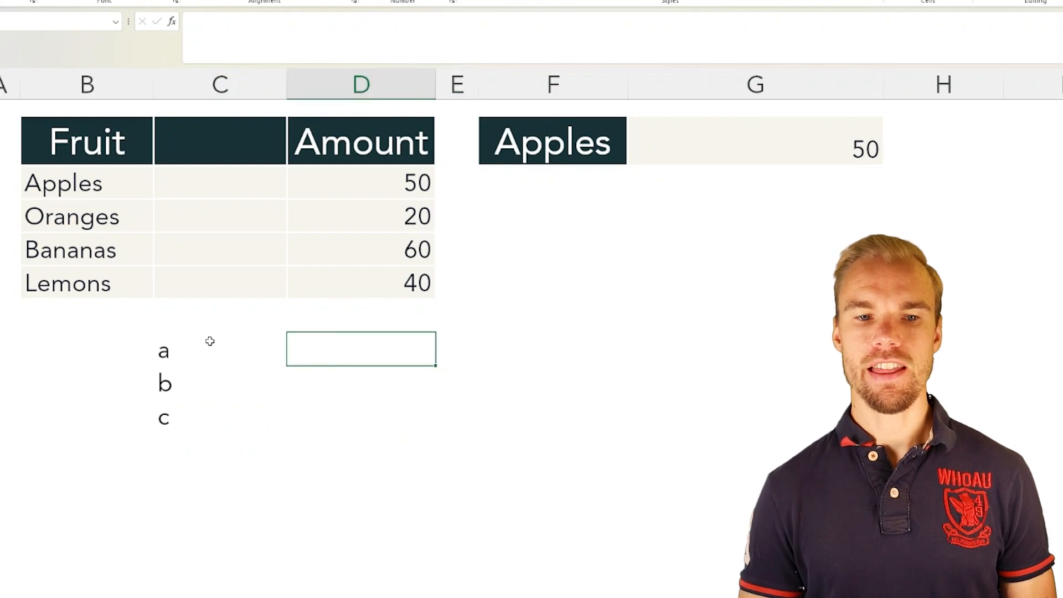
text(90)
key(Return)
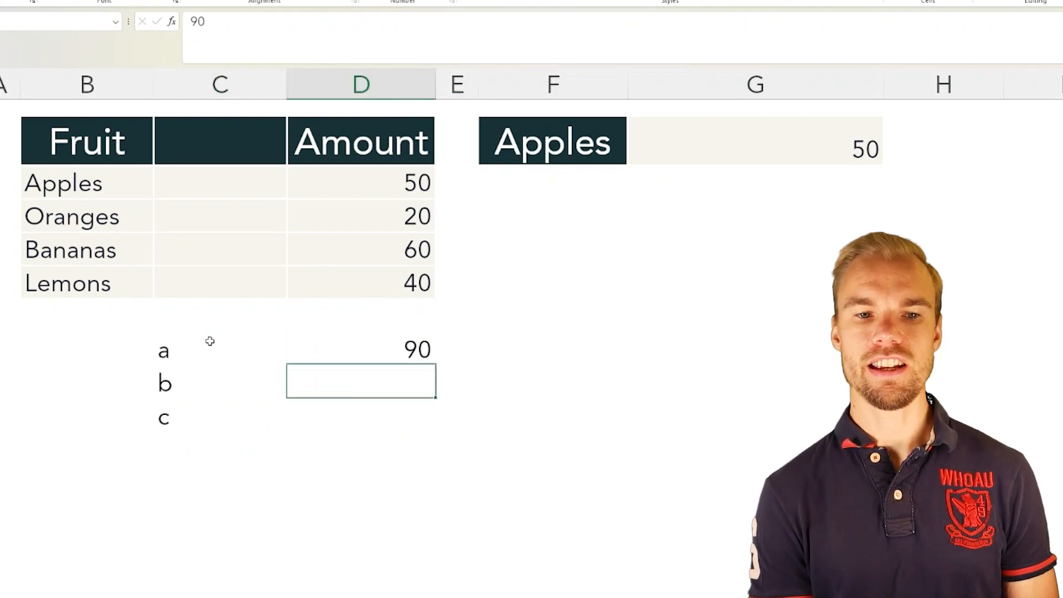
text(78)
key(BackSpace)
text(0)
key(Return)
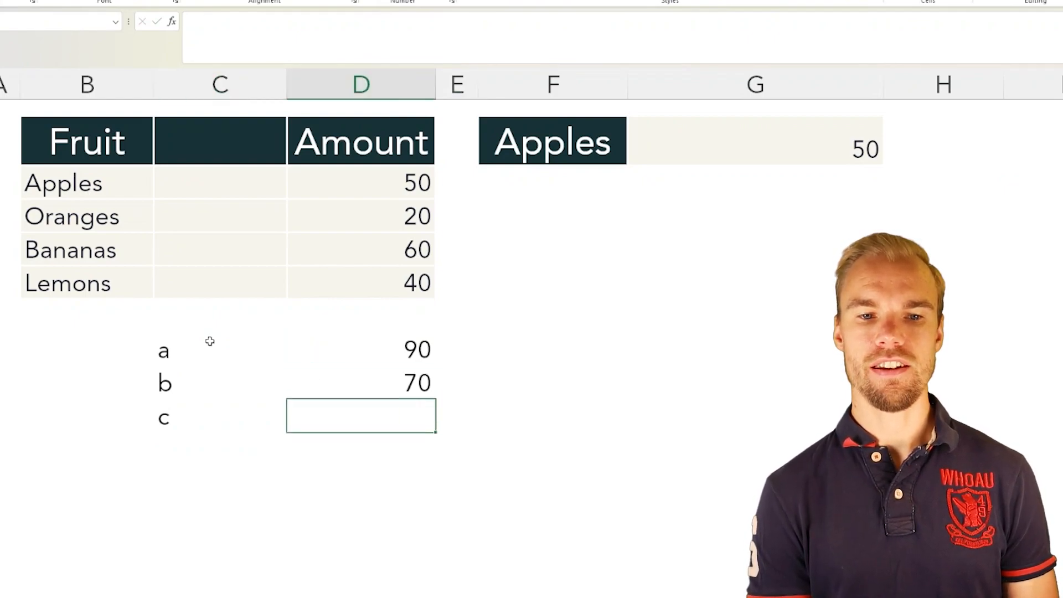
text(50)
key(Return)
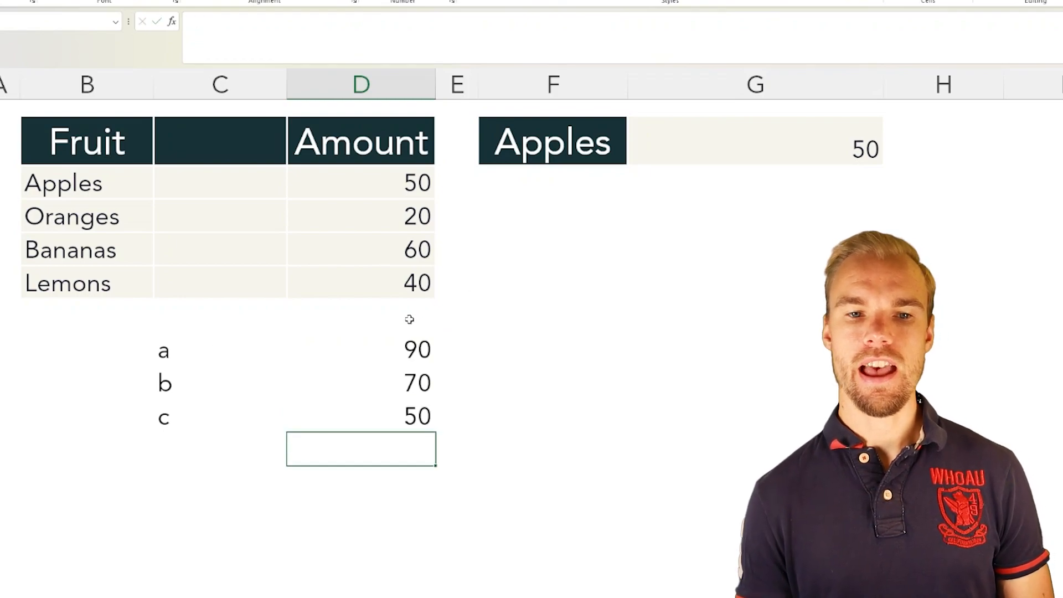
click(252, 353)
click(383, 348)
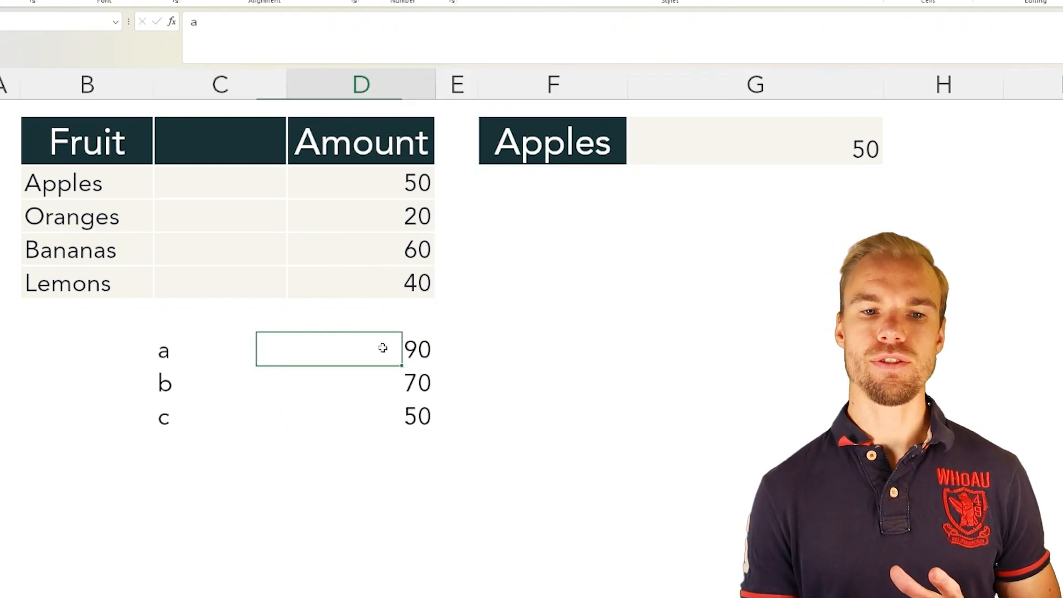
click(218, 342)
click(369, 356)
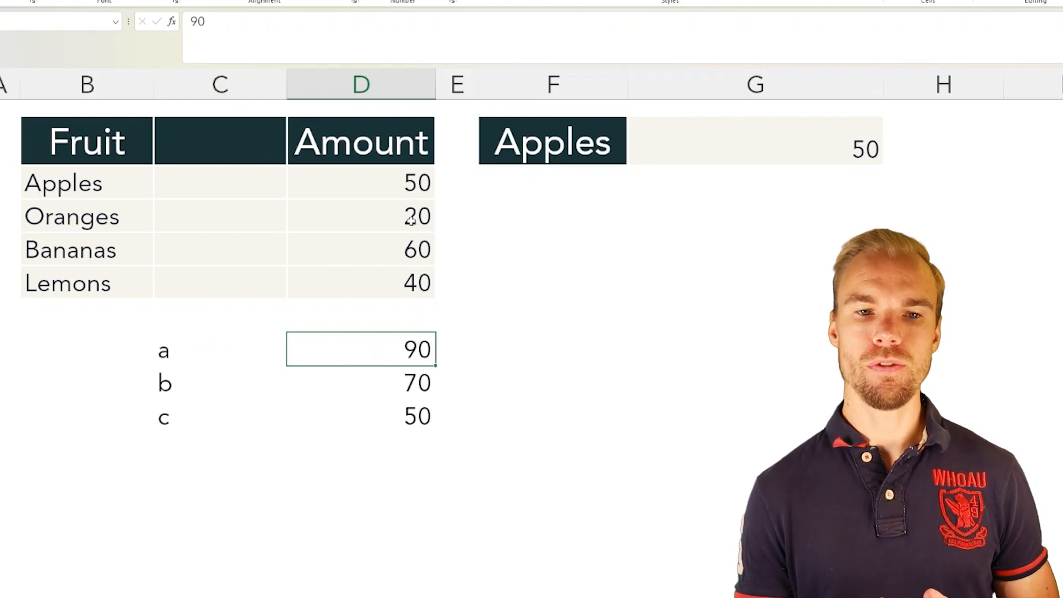
click(387, 277)
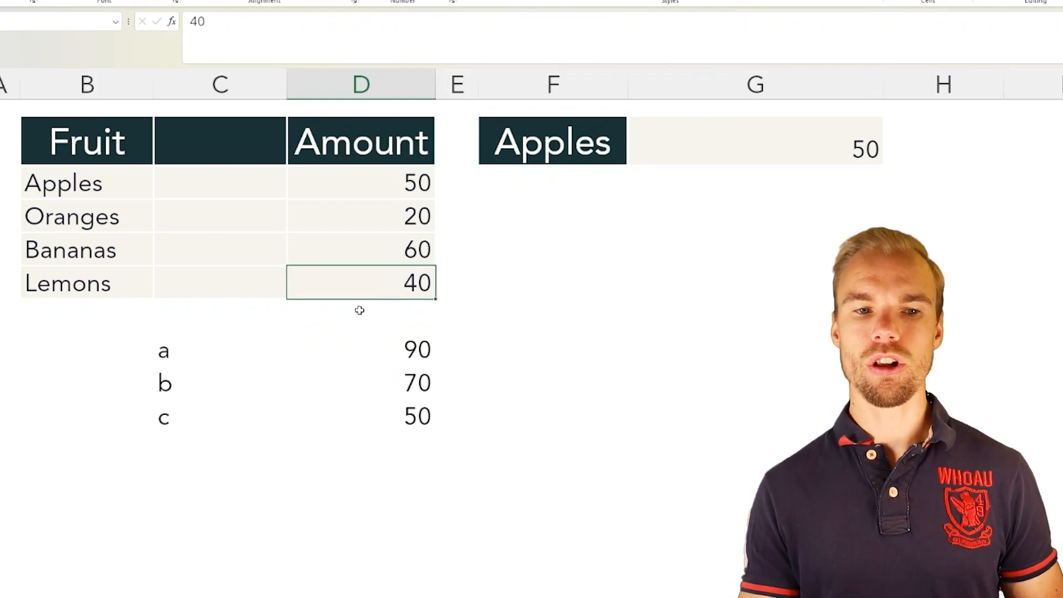
Add a fourth example row below c, with the label D and the value 0.
click(166, 442)
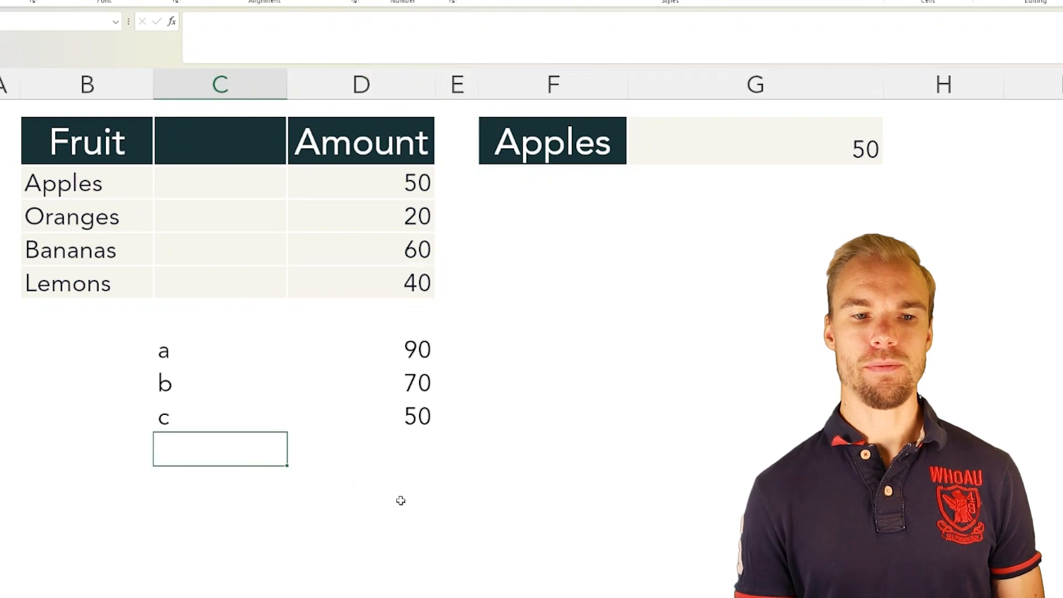
text(D)
key(Tab)
text(0)
key(Return)
key(Up)
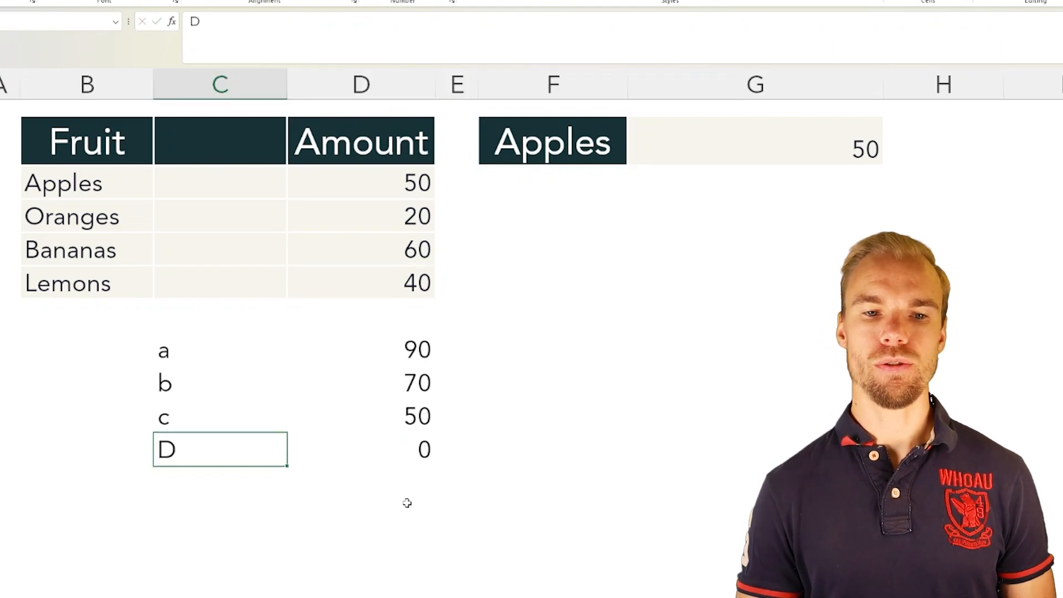
key(Right)
click(375, 281)
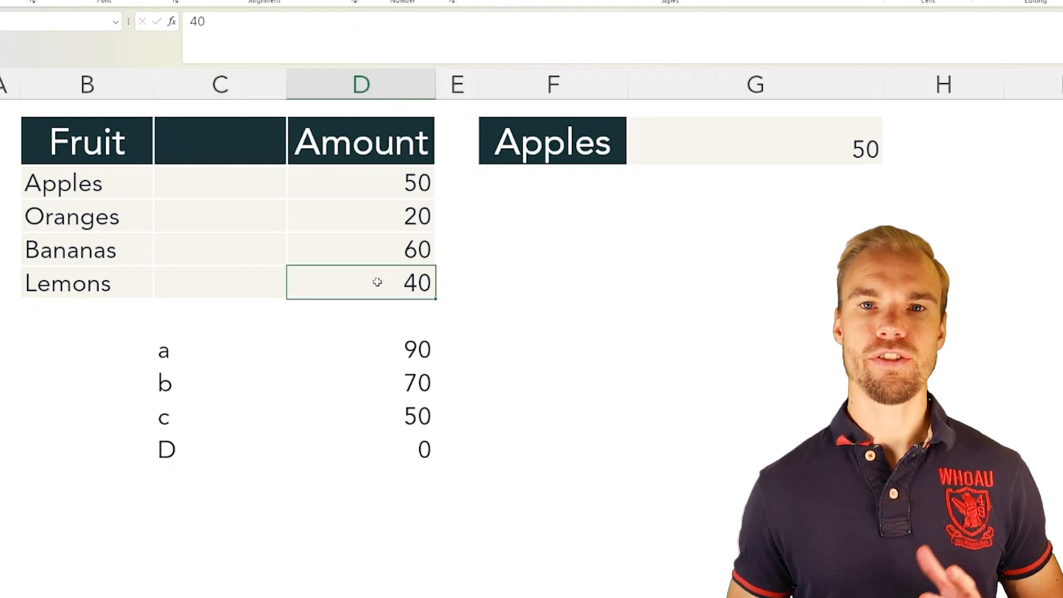
click(400, 249)
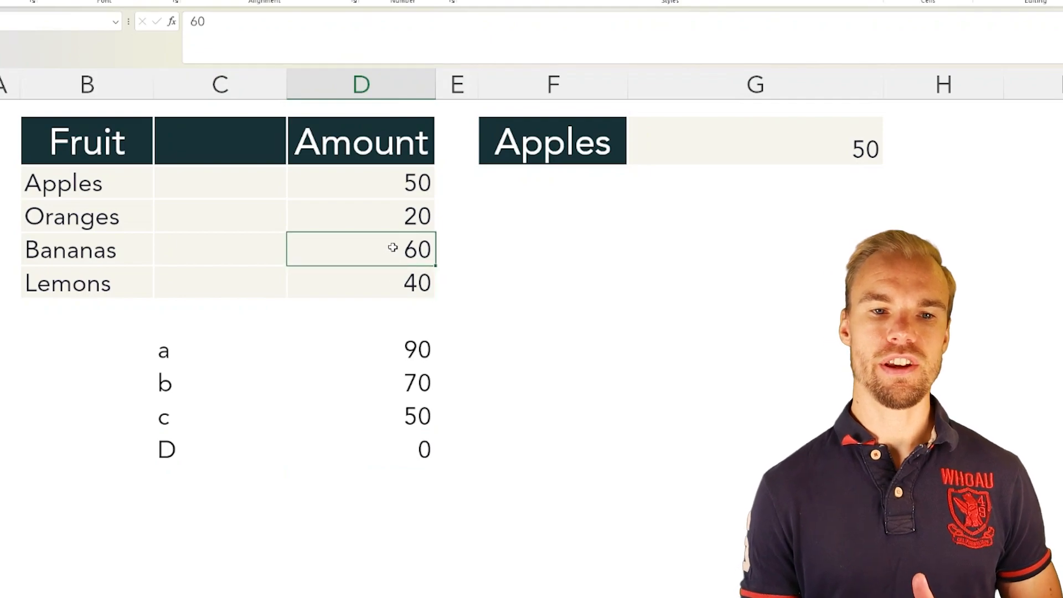
click(382, 228)
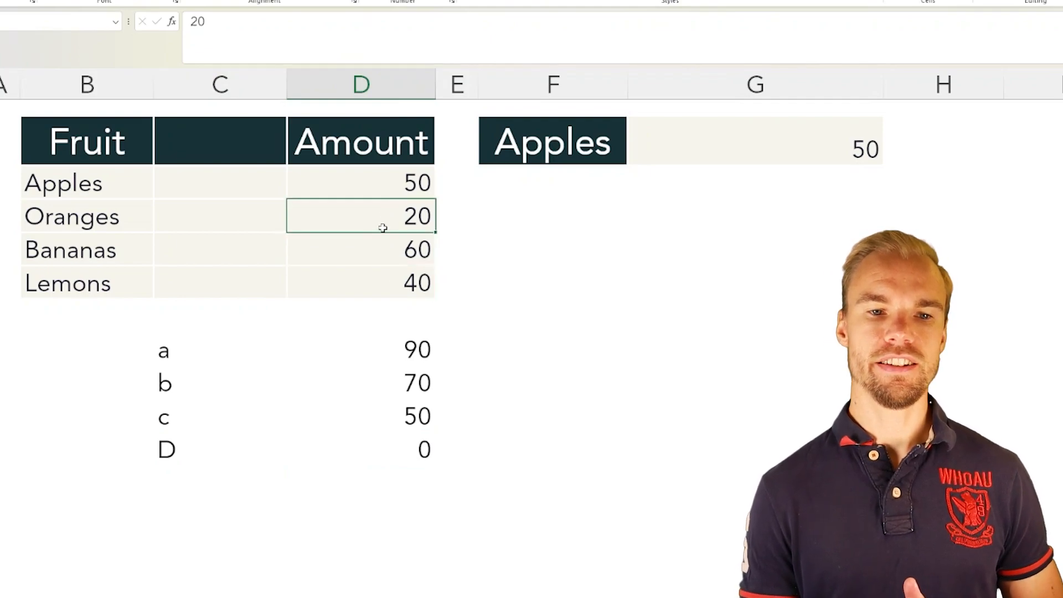
click(392, 181)
Reopen the XLOOKUP formula in G2 and continue to the search mode argument, leaving match mode empty.
double_click(837, 127)
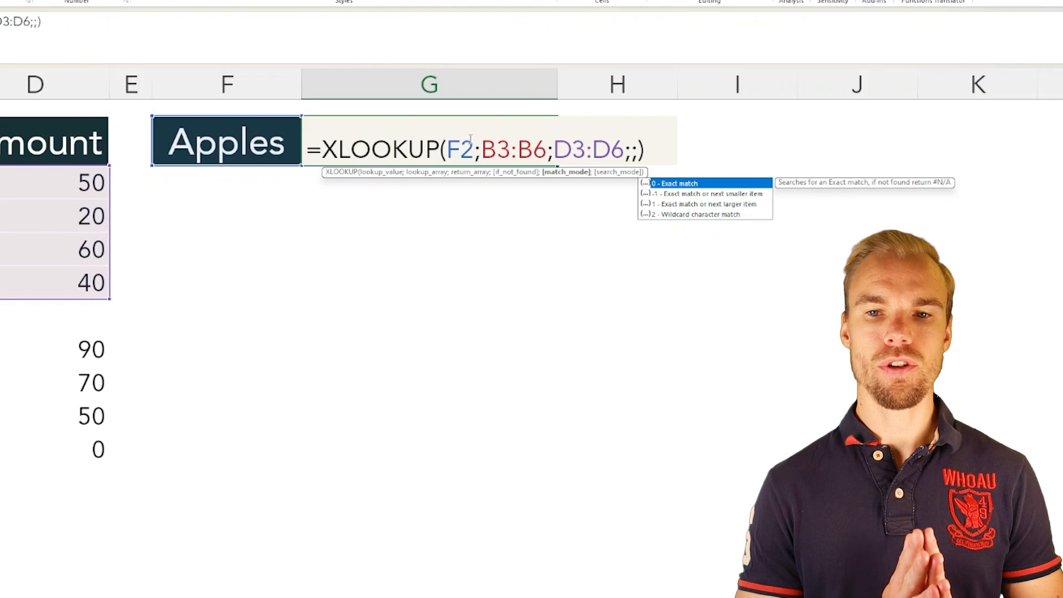
text(;)
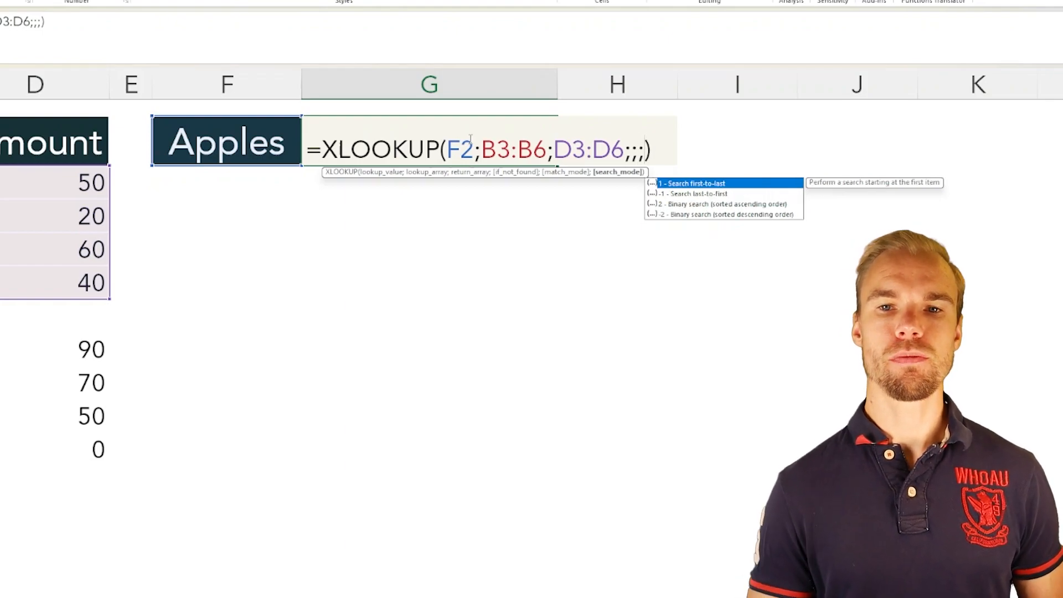